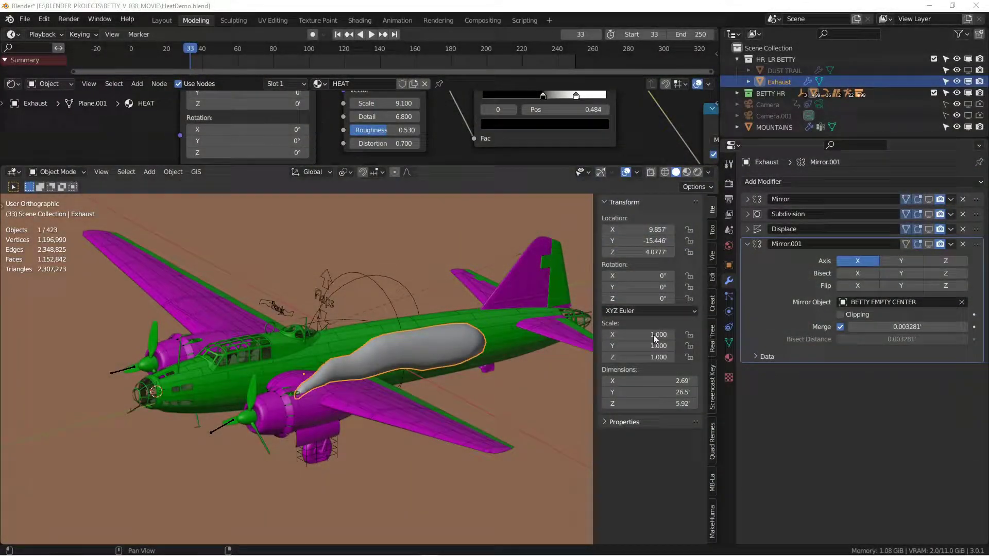
# - Select the exhaust mesh beside the engine and enter Edit Mode to examine its base geometry from several angles
pyautogui.moveTo(444, 364)
pyautogui.mouseDown(button='middle')
pyautogui.moveTo(452, 364)
pyautogui.moveTo(446, 348)
pyautogui.mouseUp(button='middle')
pyautogui.click(409, 361)
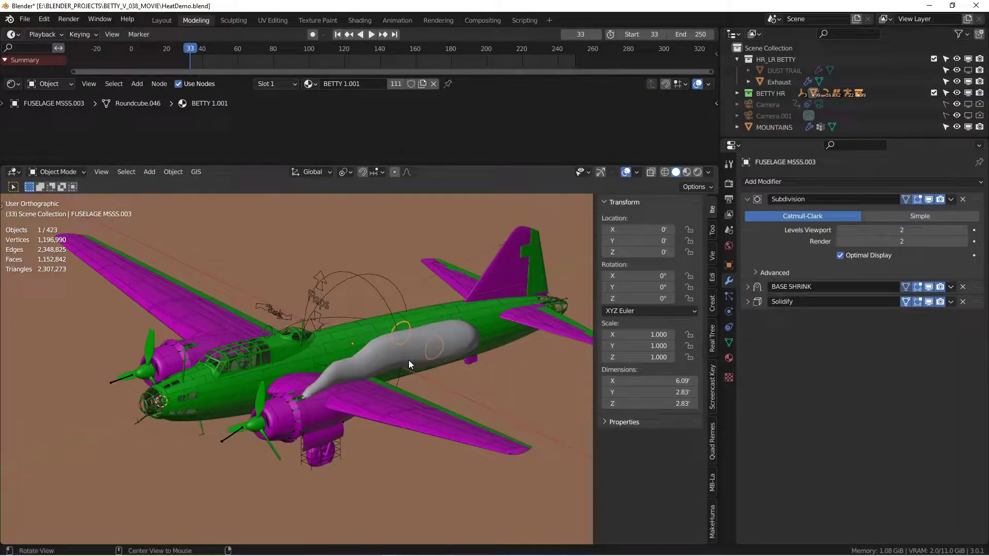
pyautogui.click(391, 364)
pyautogui.moveTo(391, 364)
pyautogui.keyDown('alt'); pyautogui.mouseDown()
pyautogui.moveTo(422, 375)
pyautogui.moveTo(401, 363)
pyautogui.mouseUp(); pyautogui.keyUp('alt')
pyautogui.scroll(2, 422, 376)
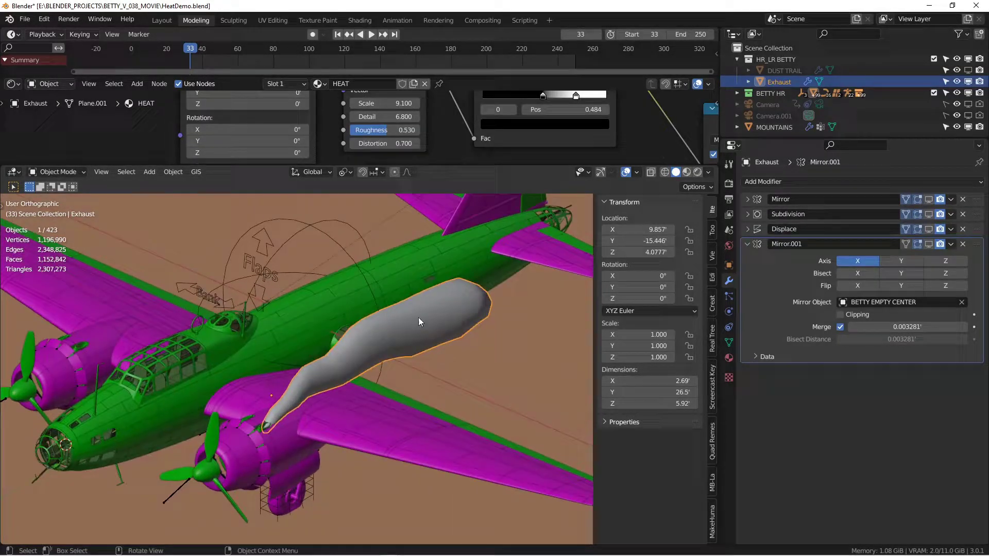
pyautogui.moveTo(429, 364); pyautogui.dragTo(260, 421, button='middle')
pyautogui.press('Tab')
pyautogui.moveTo(416, 351); pyautogui.dragTo(570, 336, button='middle')
pyautogui.moveTo(407, 392); pyautogui.dragTo(288, 398, button='middle')
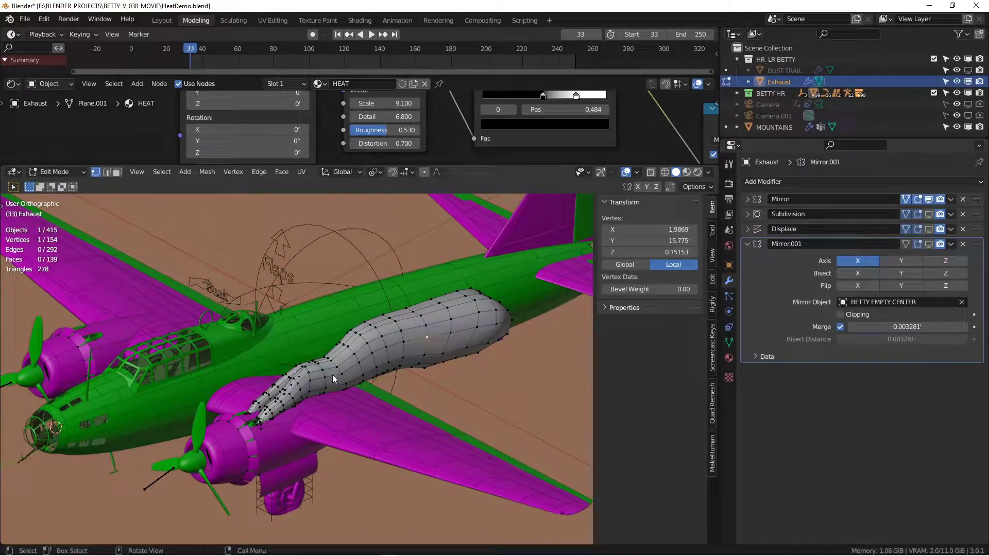
# - Enable viewport display of the exhaust's Subdivision and Displace modifiers
pyautogui.click(931, 213)
pyautogui.moveTo(432, 339); pyautogui.dragTo(386, 380, button='middle')
pyautogui.click(930, 228)
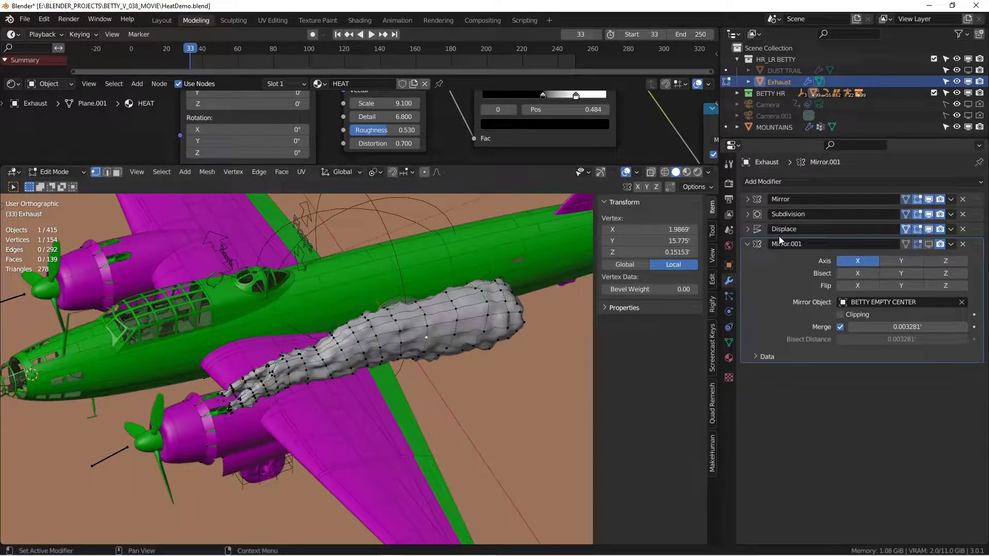
# - Check the Displace modifier's HEAT DISTORTION texture, set the displacement strength to 0.580, and return to Object Mode
pyautogui.click(779, 236)
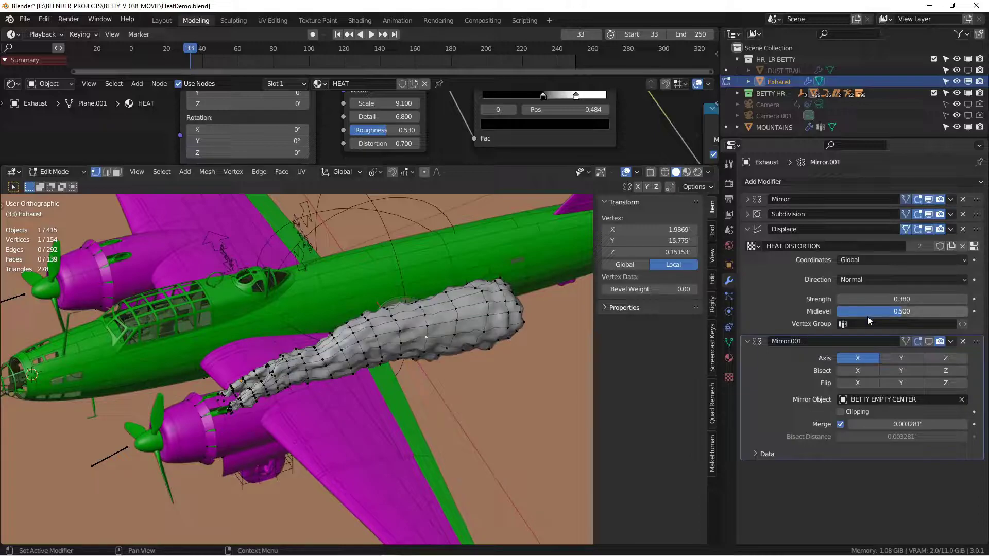
pyautogui.click(974, 247)
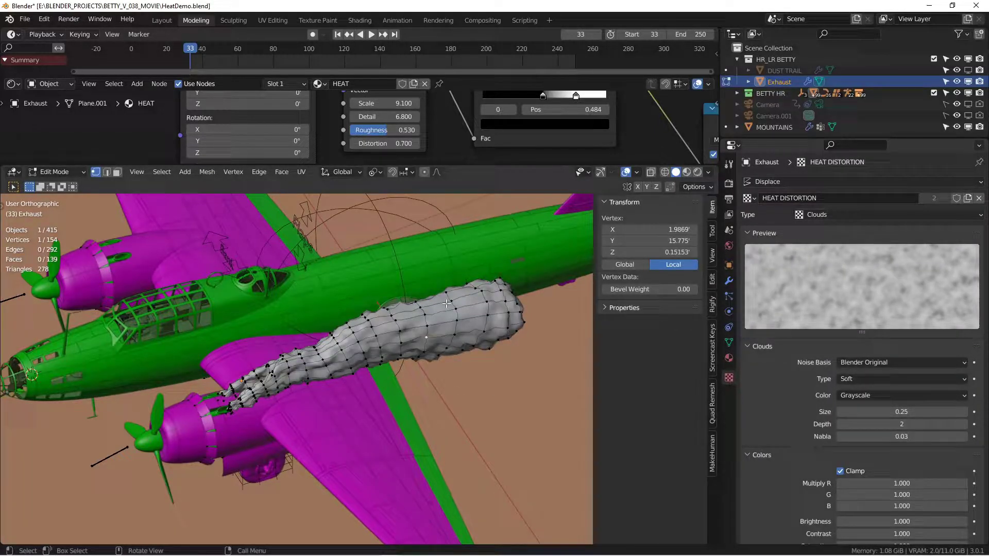
pyautogui.click(729, 281)
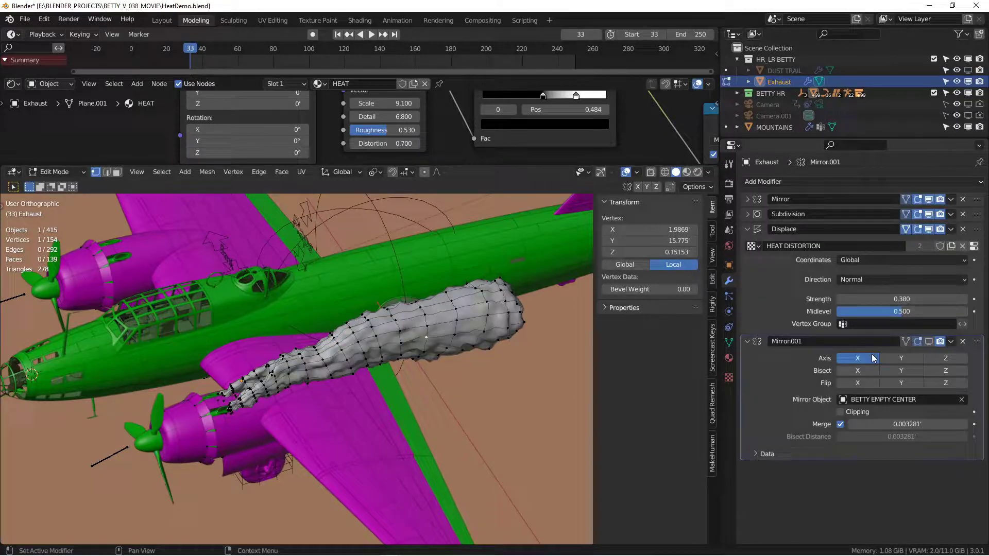
pyautogui.moveTo(879, 300)
pyautogui.mouseDown()
pyautogui.moveTo(922, 300)
pyautogui.moveTo(893, 300)
pyautogui.mouseUp()
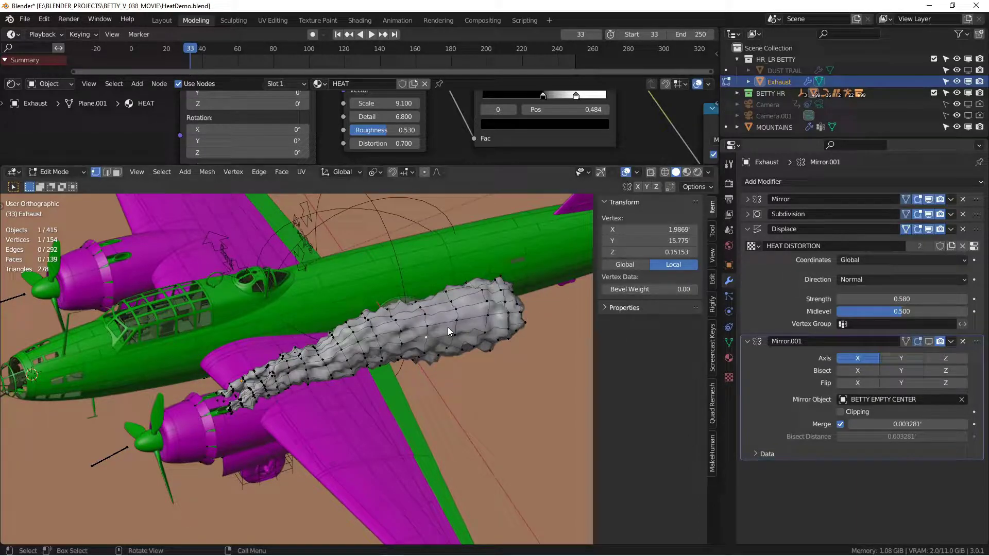
pyautogui.press('Tab')
pyautogui.moveTo(428, 315); pyautogui.dragTo(432, 339, button='middle')
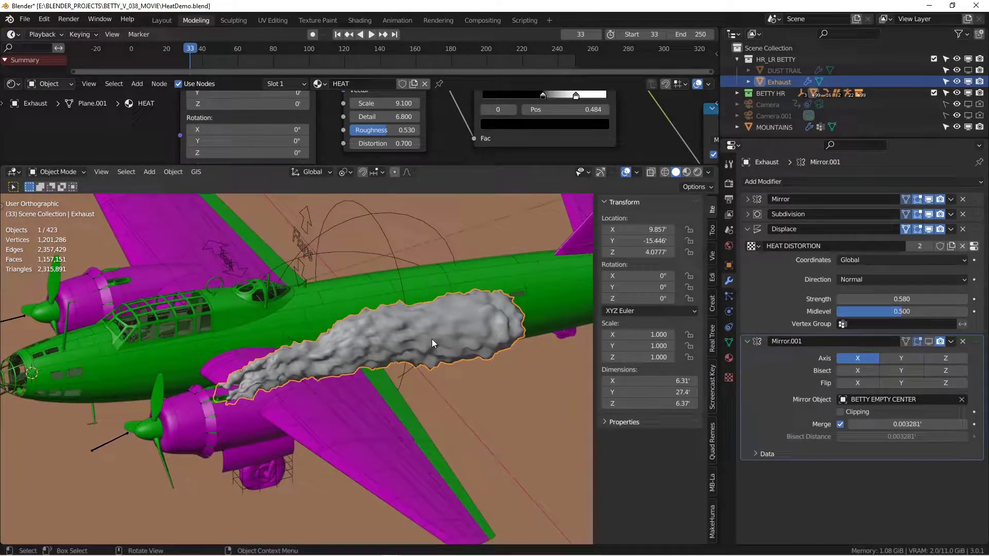
# - Try moving the exhaust along global Y and freely to preview how the displacement shifts, cancelling both moves
pyautogui.press('g')
pyautogui.press('y')
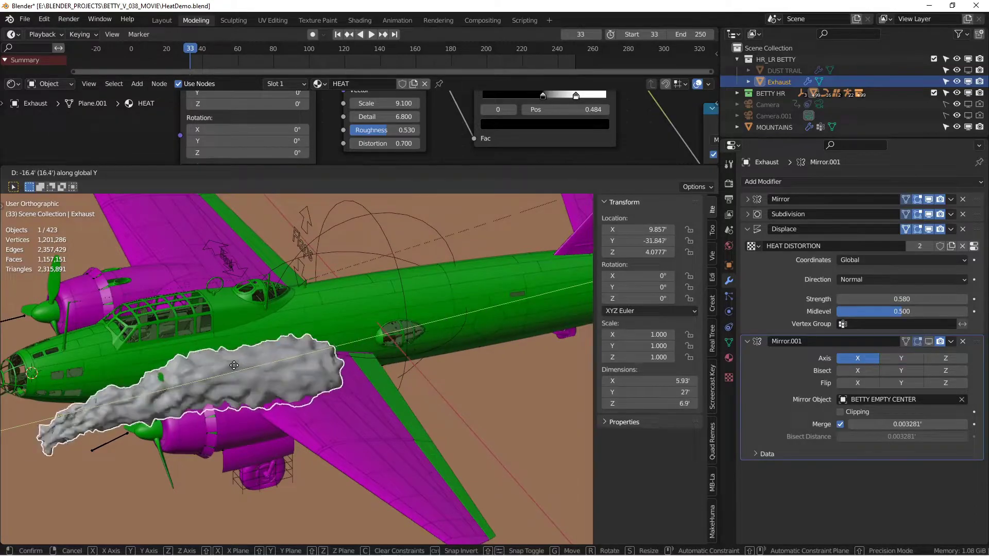
pyautogui.click(398, 341)
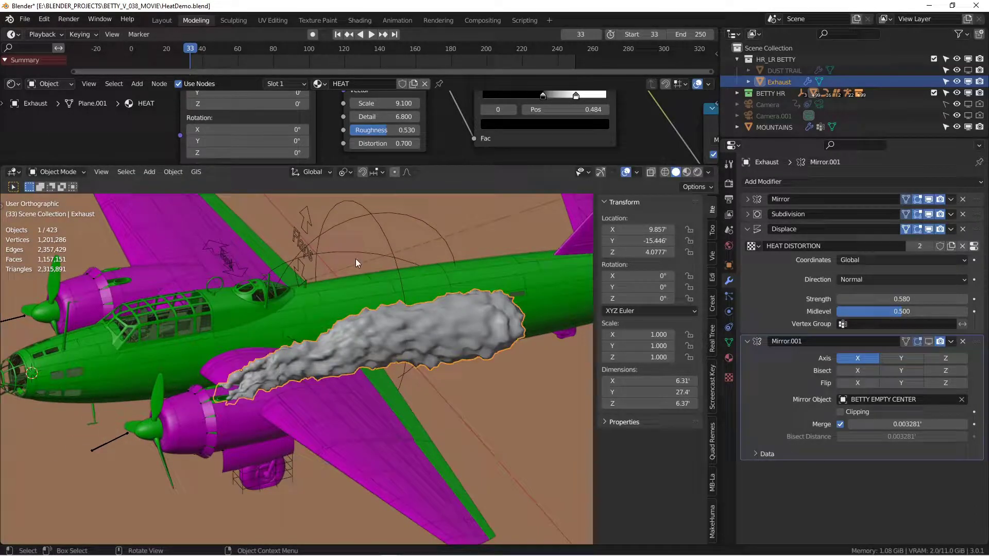
pyautogui.press('g')
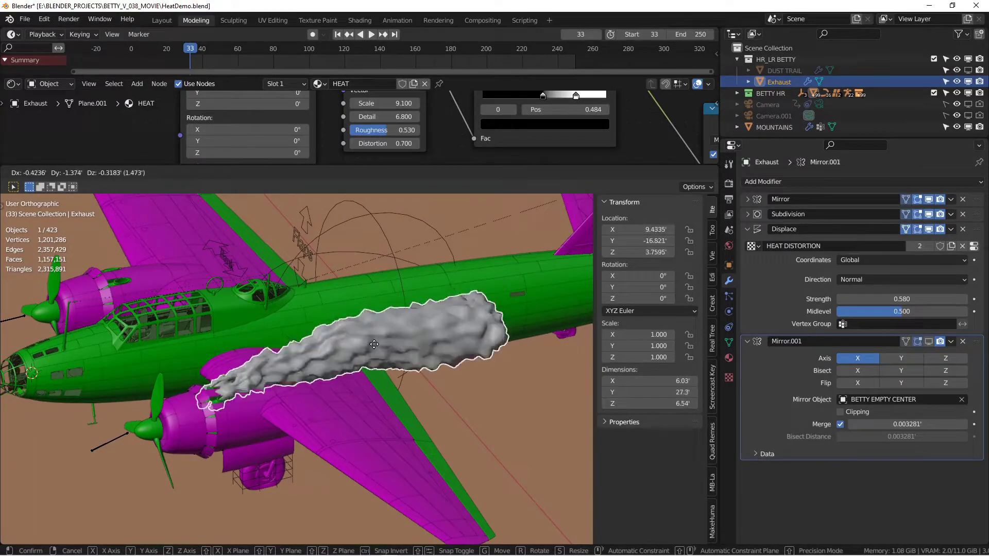
pyautogui.press('Escape')
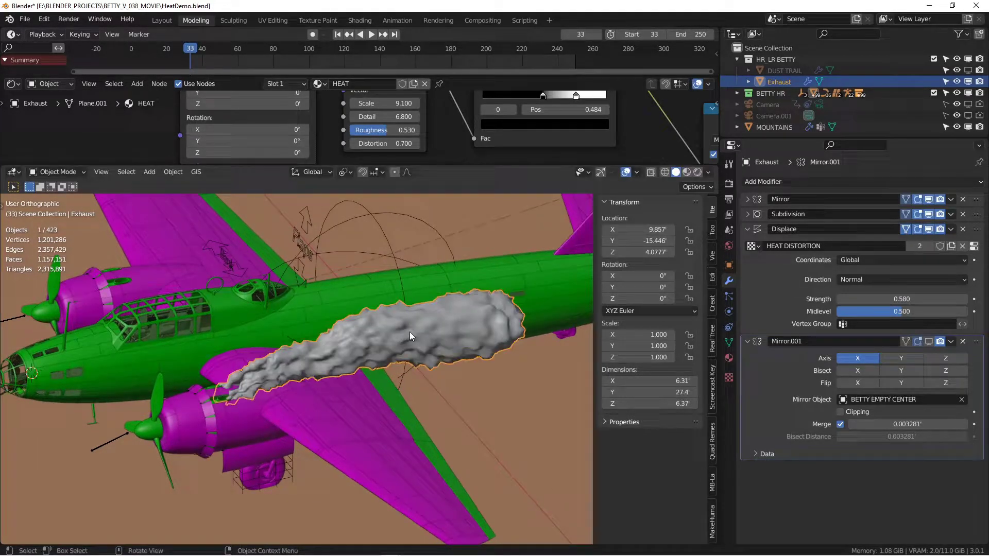
pyautogui.moveTo(370, 348); pyautogui.dragTo(391, 353, button='middle')
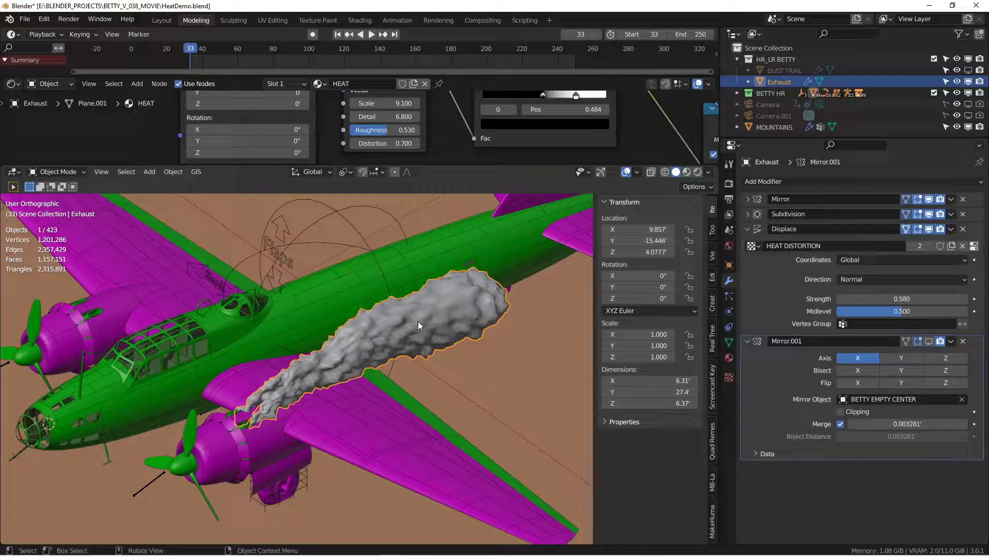
pyautogui.moveTo(444, 345); pyautogui.dragTo(422, 344, button='middle')
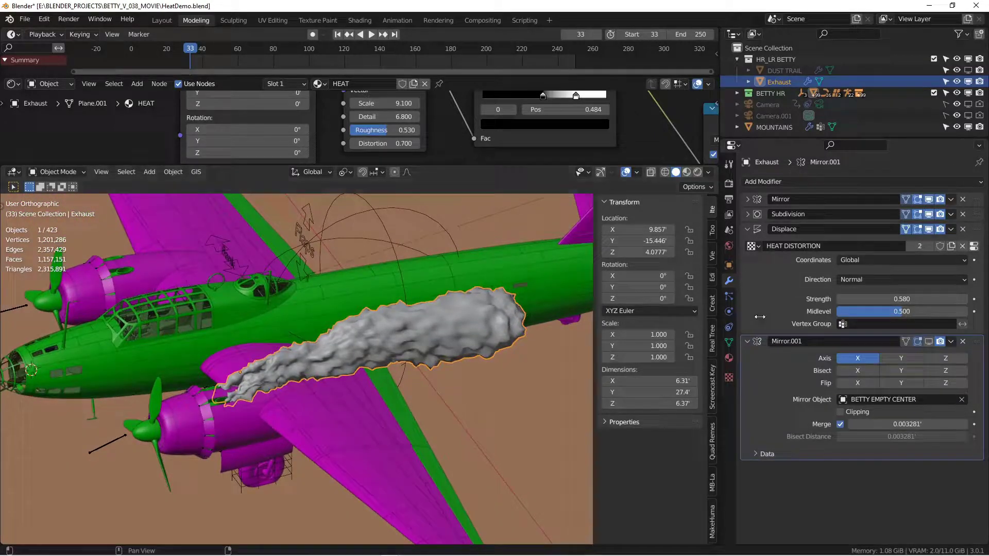
# - Temporarily show the Mirror.001 modifier in the viewport to preview the exhaust on both engines, and hide it again
pyautogui.click(756, 230)
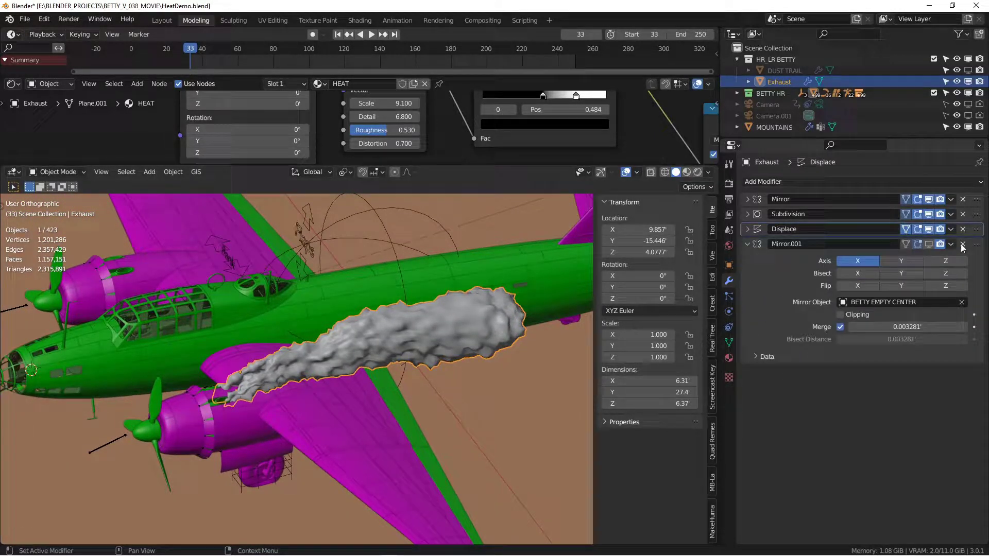
pyautogui.click(930, 244)
pyautogui.keyDown('shift'); pyautogui.moveTo(308, 305); pyautogui.dragTo(346, 373, button='middle'); pyautogui.keyUp('shift')
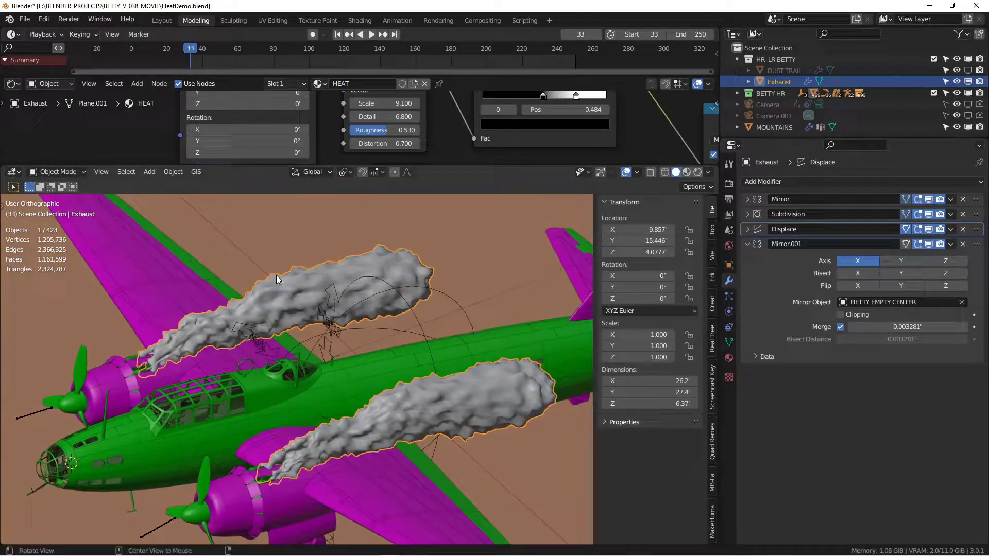
pyautogui.click(932, 244)
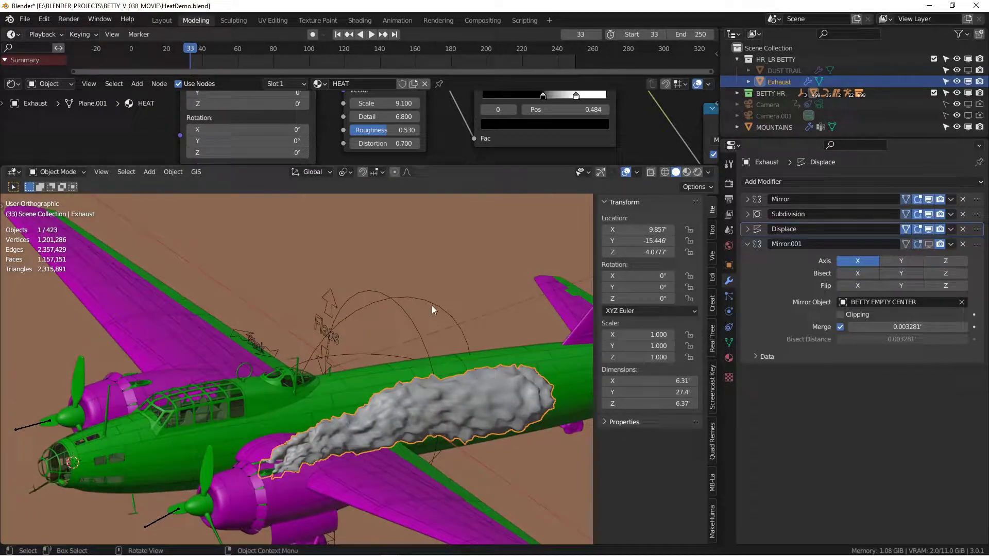
# - Isolate the exhaust in local view and enlarge the shader editor showing its HEAT material
pyautogui.press('KP_Divide')
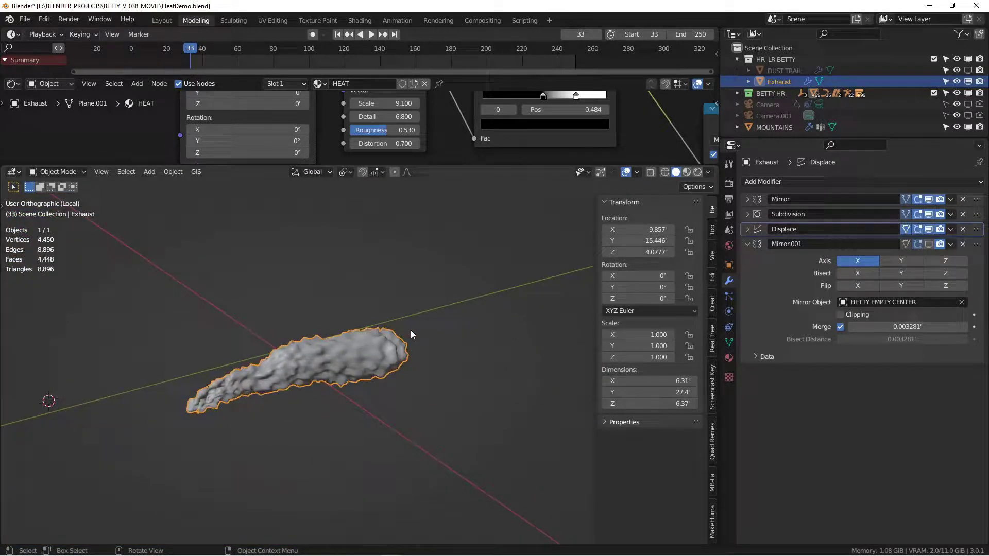
pyautogui.moveTo(528, 167); pyautogui.dragTo(515, 317)
pyautogui.moveTo(515, 317); pyautogui.dragTo(404, 391, button='middle')
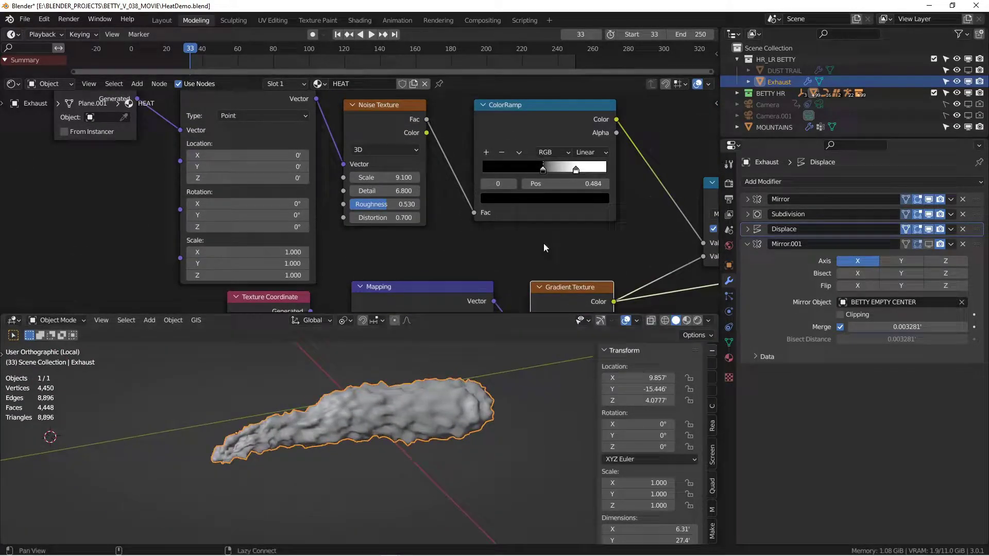
# - Connect the Mix Shader to the Material Output and inspect the exhaust up close in Rendered shading
pyautogui.scroll(-3, 552, 205)
pyautogui.moveTo(552, 205); pyautogui.dragTo(388, 188, button='middle')
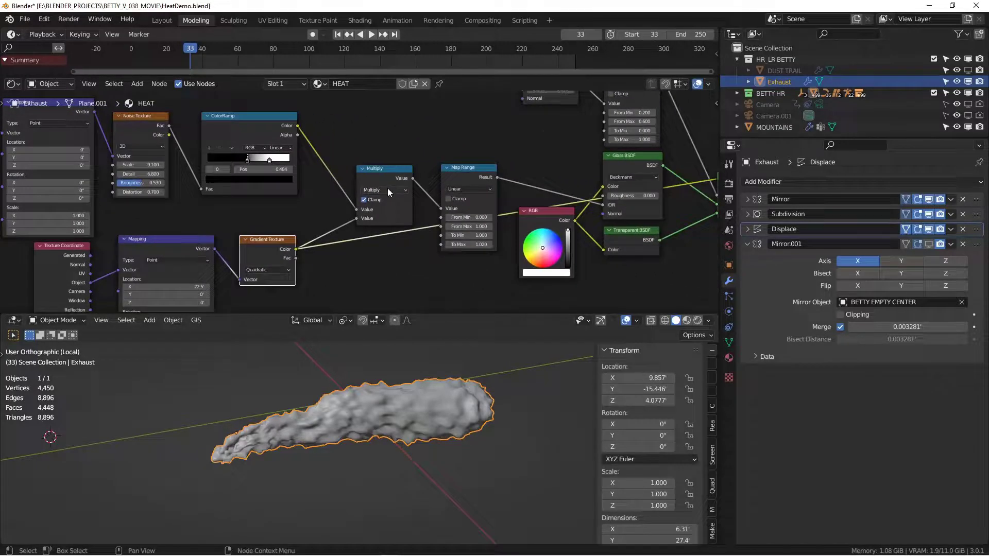
pyautogui.moveTo(515, 176); pyautogui.dragTo(270, 189, button='middle')
pyautogui.click(498, 190)
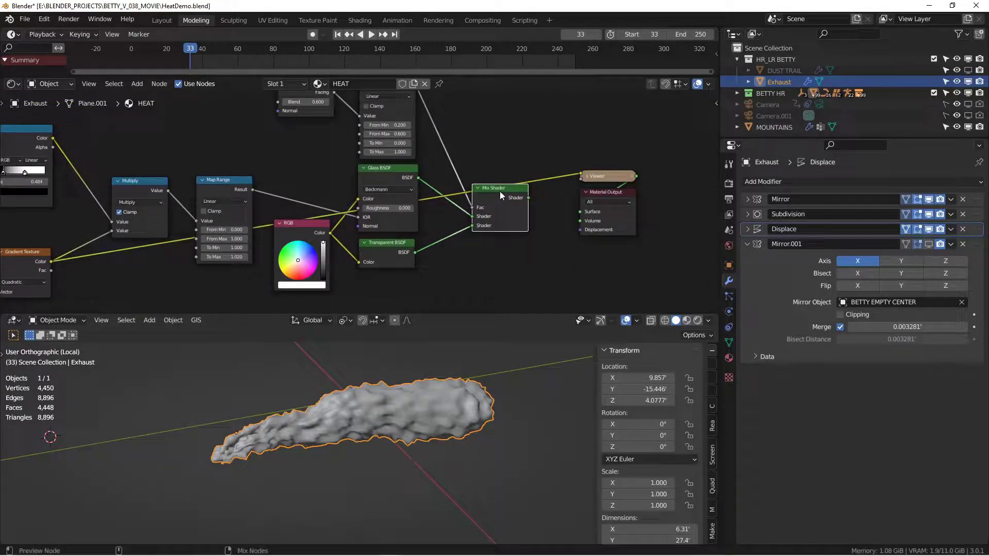
pyautogui.keyDown('ctrl'); pyautogui.keyDown('shift'); pyautogui.click(500, 195); pyautogui.keyUp('shift'); pyautogui.keyUp('ctrl')
pyautogui.click(697, 321)
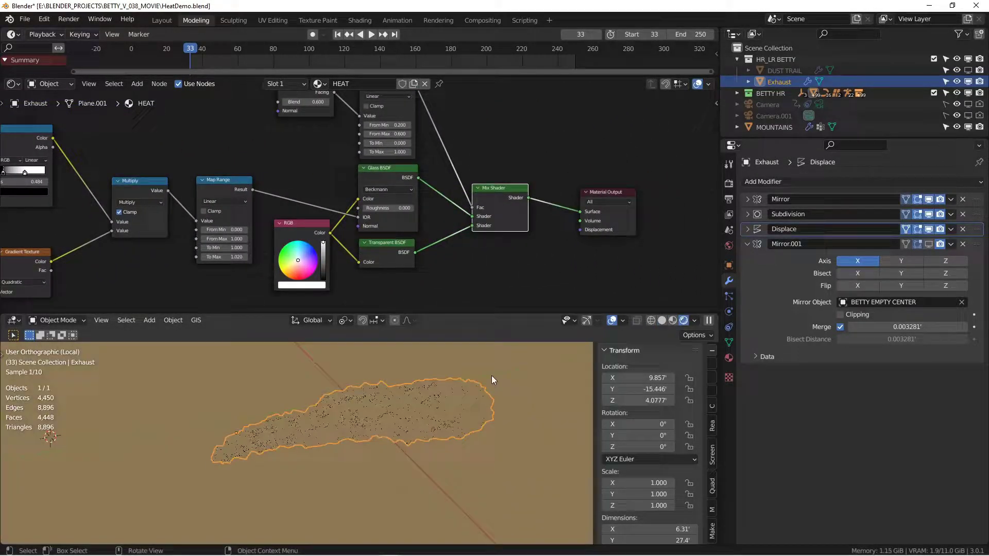
pyautogui.scroll(5, 443, 420)
pyautogui.keyDown('shift'); pyautogui.moveTo(444, 420); pyautogui.dragTo(386, 447, button='middle'); pyautogui.keyUp('shift')
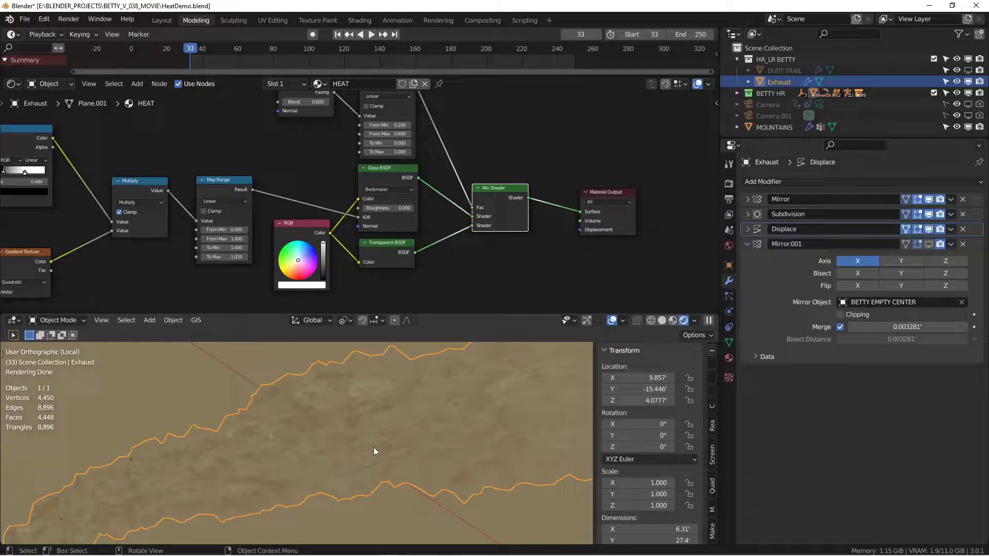
pyautogui.moveTo(332, 435)
pyautogui.mouseDown(button='middle')
pyautogui.moveTo(341, 415)
pyautogui.moveTo(326, 426)
pyautogui.mouseUp(button='middle')
# - Preview the noise texture's ColorRamp output on the exhaust and examine the ramp's settings
pyautogui.scroll(-2, 259, 224)
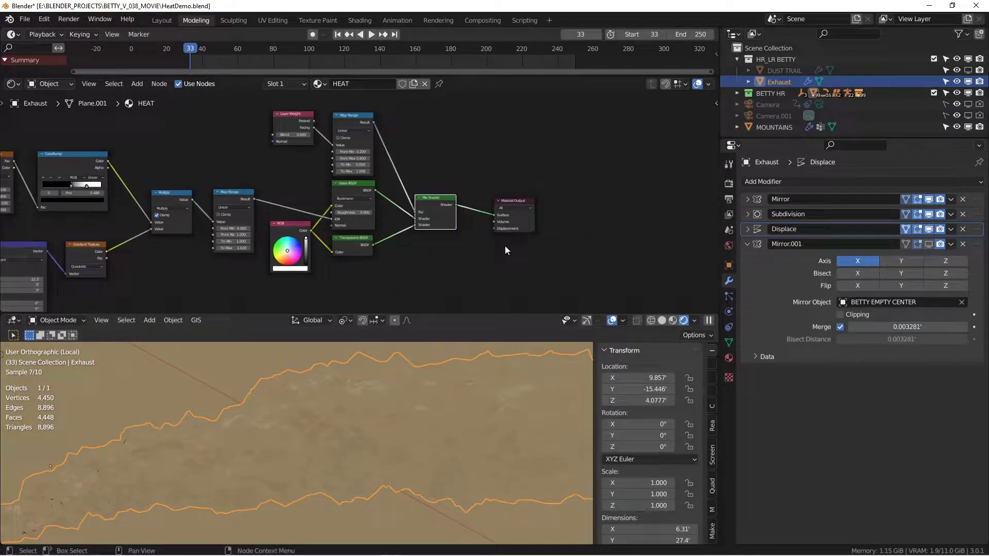
pyautogui.moveTo(135, 222); pyautogui.dragTo(354, 208, button='middle')
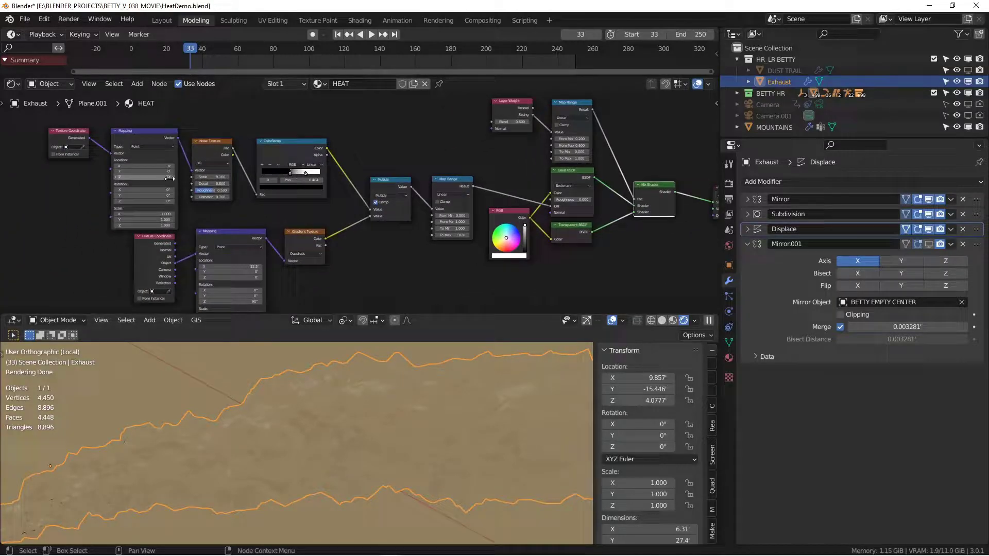
pyautogui.keyDown('ctrl'); pyautogui.hscroll(-3, 170, 179); pyautogui.keyUp('ctrl')
pyautogui.keyDown('ctrl'); pyautogui.keyDown('shift'); pyautogui.click(370, 154); pyautogui.keyUp('shift'); pyautogui.keyUp('ctrl')
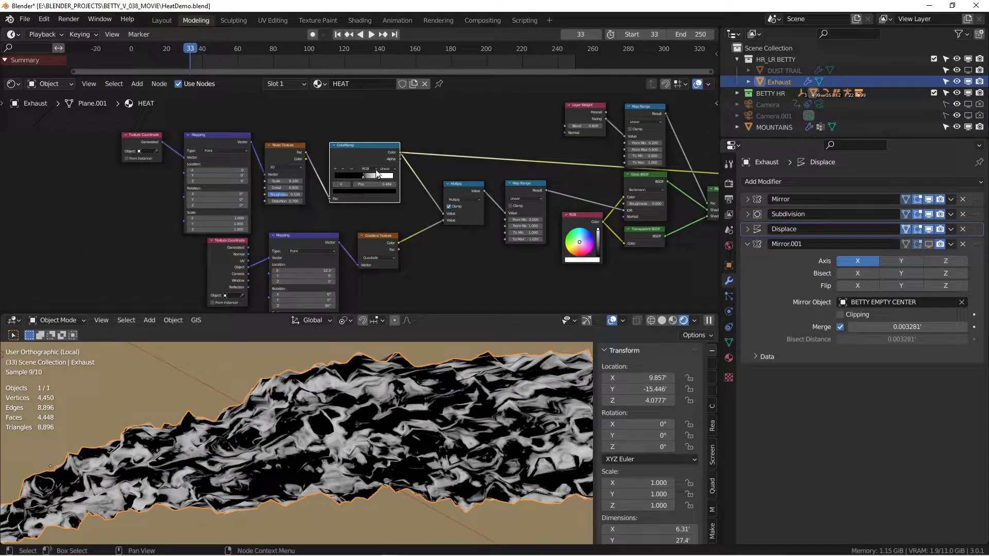
pyautogui.scroll(5, 309, 193)
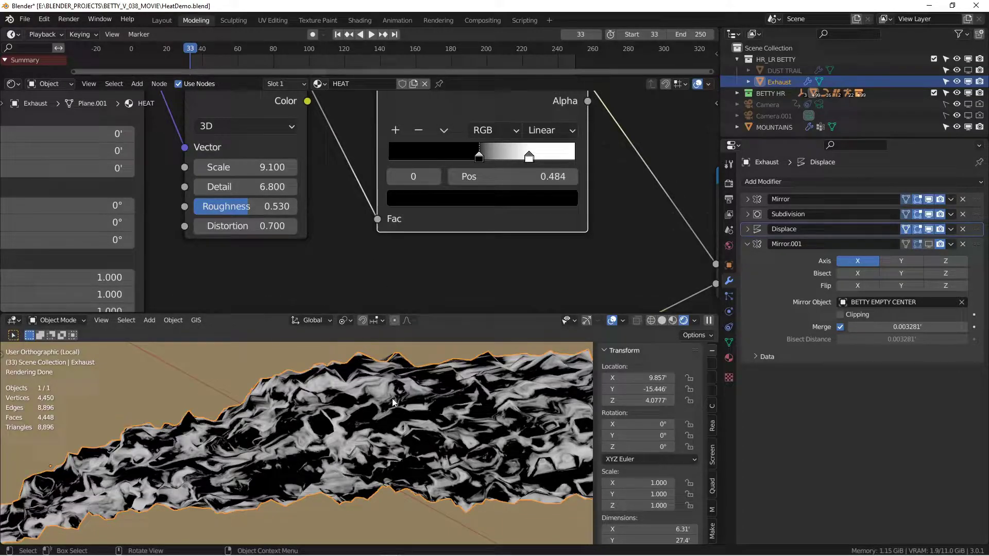
# - Test-slide Location Y on the noise texture's Mapping node, reset it to 0, and keyframe the location at frame 33
pyautogui.moveTo(151, 194); pyautogui.dragTo(376, 206, button='middle')
pyautogui.scroll(-3, 314, 184)
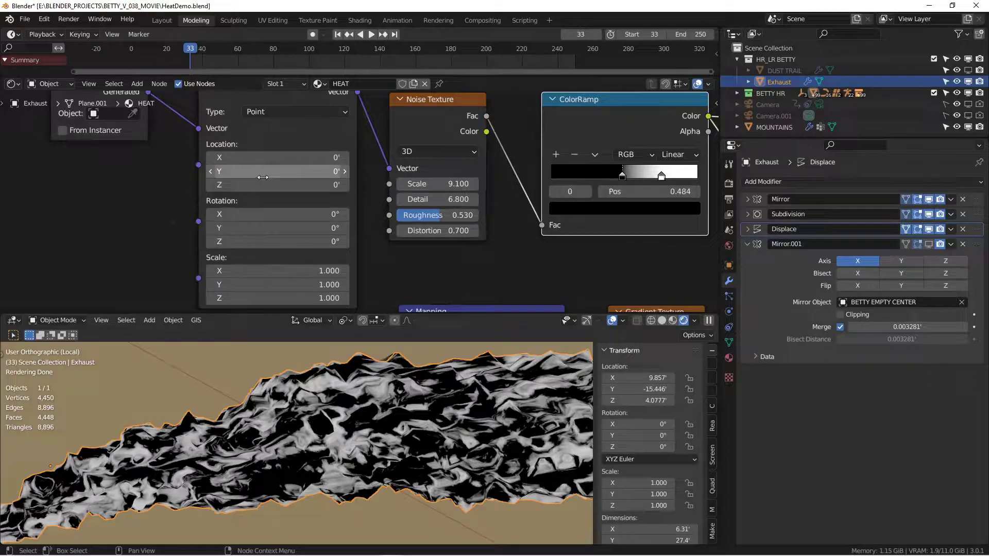
pyautogui.moveTo(504, 136); pyautogui.dragTo(456, 183, button='middle')
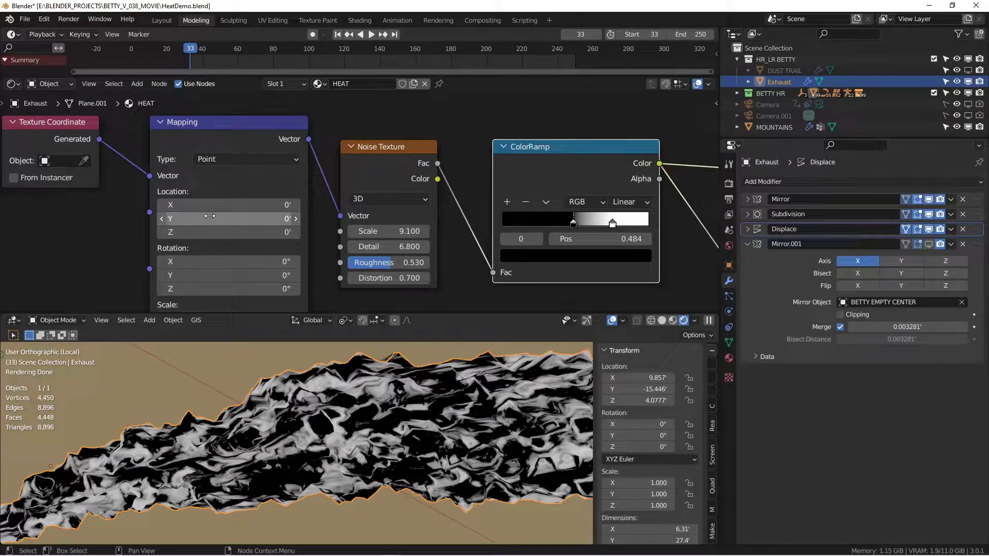
pyautogui.moveTo(226, 219); pyautogui.dragTo(124, 219)
pyautogui.click(234, 218)
pyautogui.write('0')
pyautogui.press('Return')
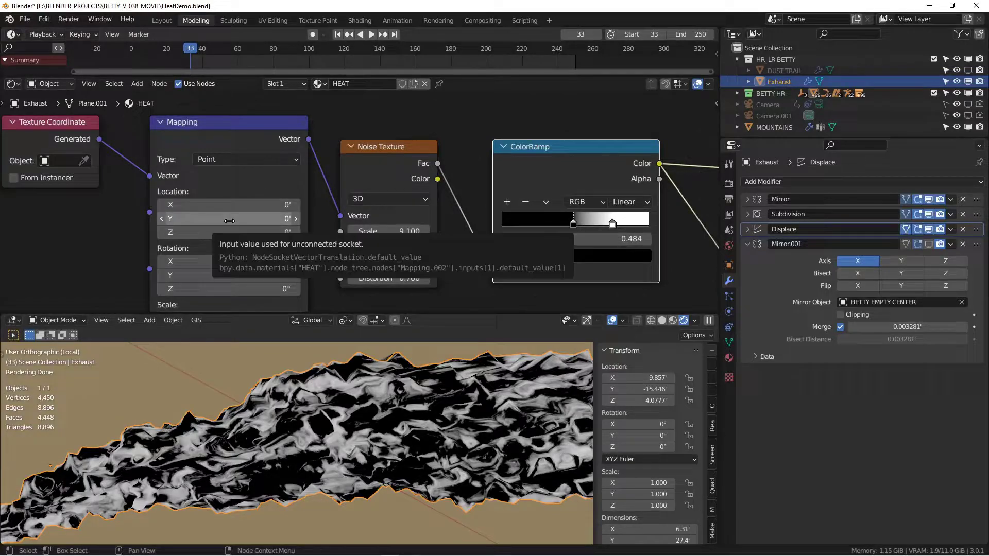
pyautogui.press('i')
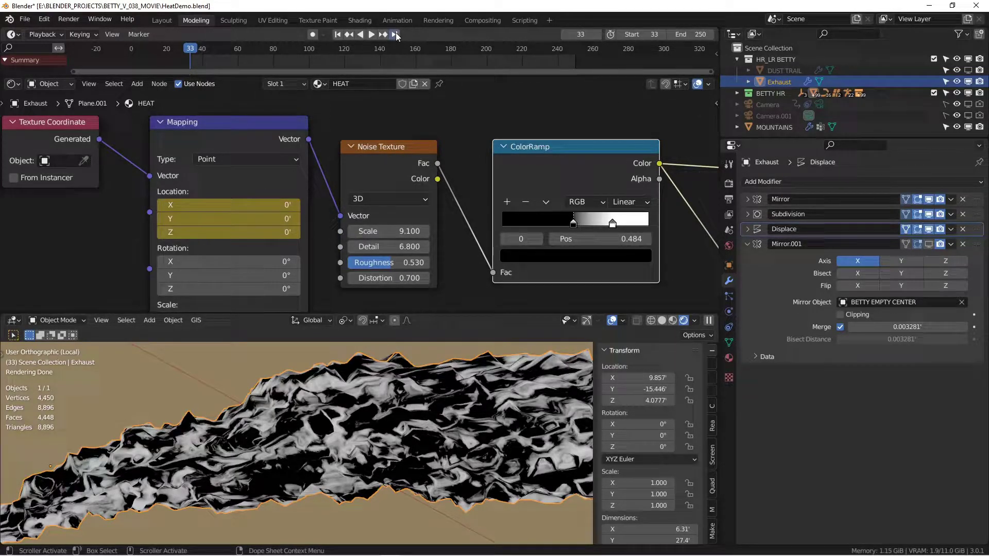
# - At frame 250, set Location Y of the noise texture's Mapping node to -50 and keyframe the location
pyautogui.click(396, 34)
pyautogui.moveTo(275, 218); pyautogui.dragTo(222, 219)
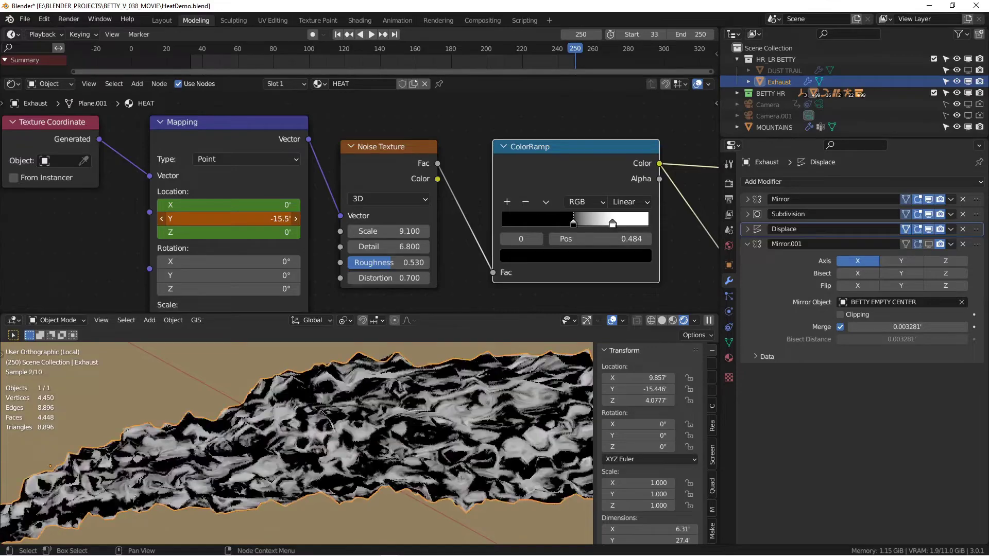
pyautogui.click(273, 219)
pyautogui.write('-.5')
pyautogui.press('Return')
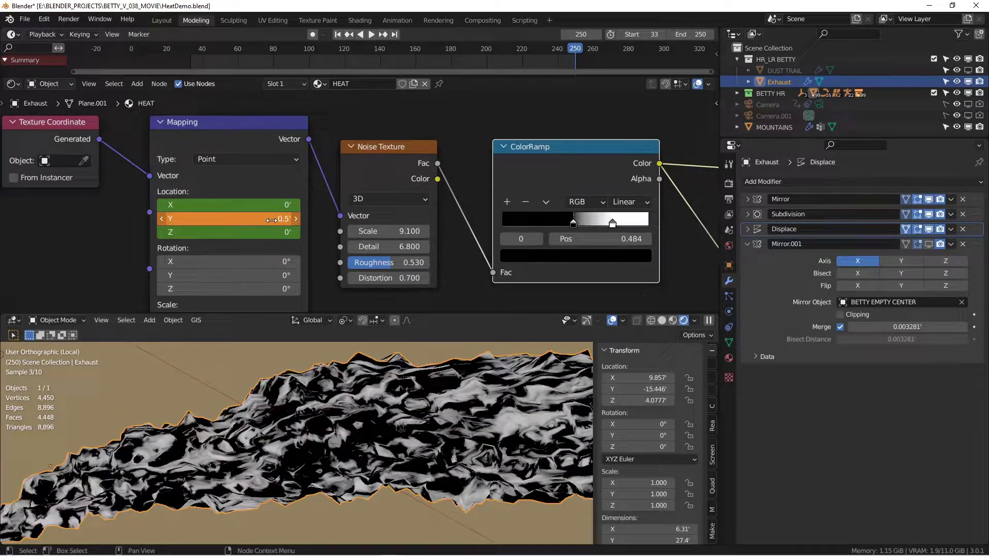
pyautogui.click(268, 219)
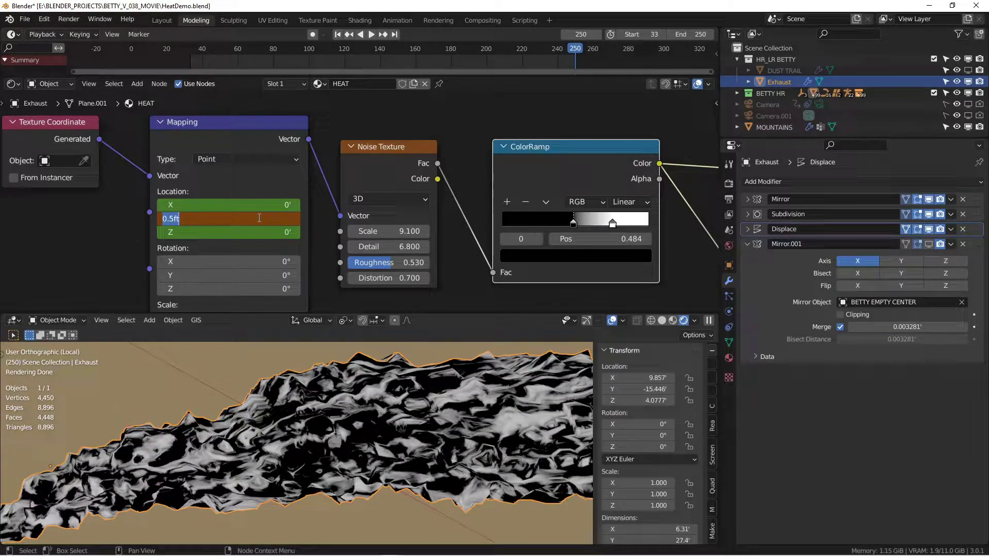
pyautogui.write('-50')
pyautogui.press('Return')
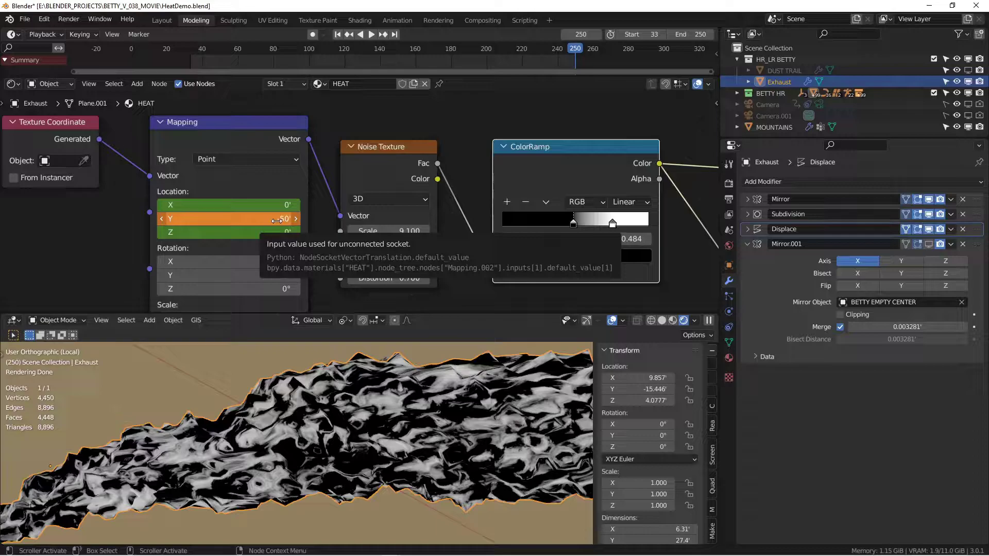
pyautogui.press('i')
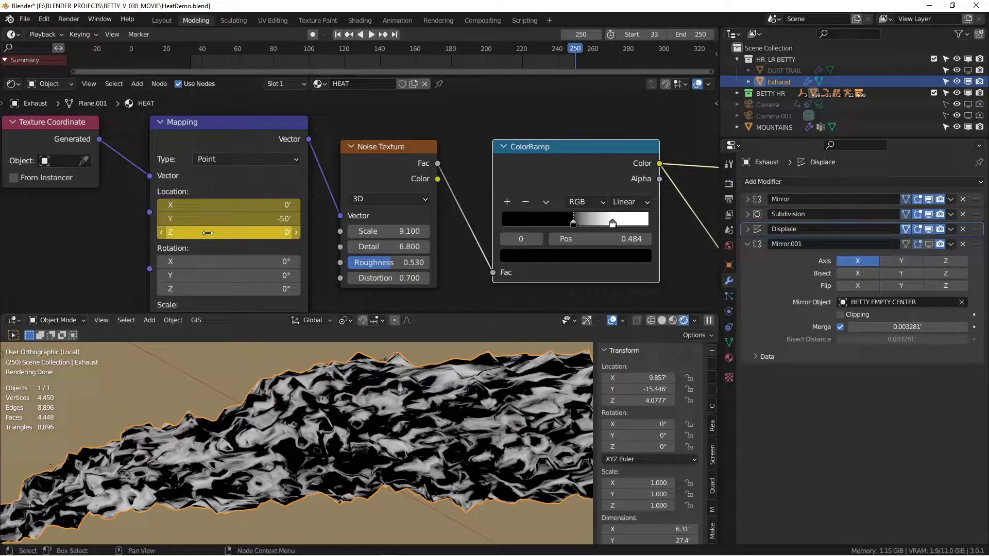
# - Play the noise animation from the start frame, stop it, and return to frame 33
pyautogui.click(338, 34)
pyautogui.press('space')
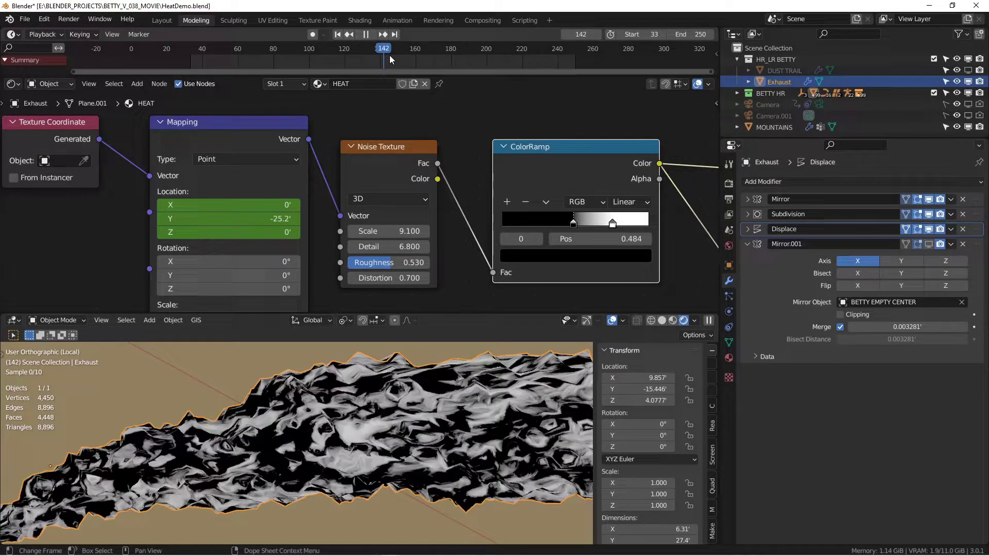
pyautogui.press('space')
pyautogui.click(338, 34)
# - Preview the Gradient Texture's output on the exhaust and frame the whole mesh
pyautogui.scroll(-4, 392, 136)
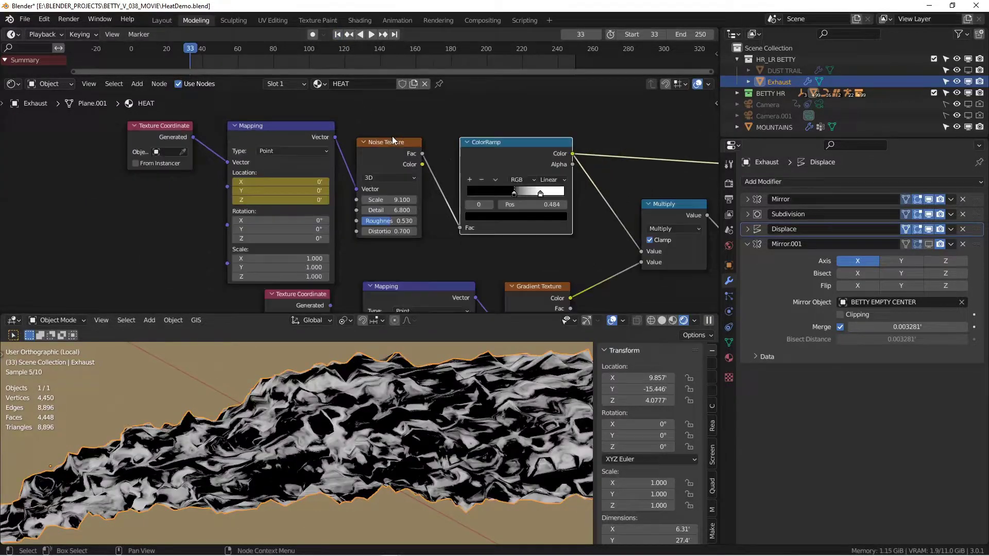
pyautogui.moveTo(426, 186); pyautogui.dragTo(269, 157, button='middle')
pyautogui.moveTo(336, 240); pyautogui.dragTo(337, 189, button='middle')
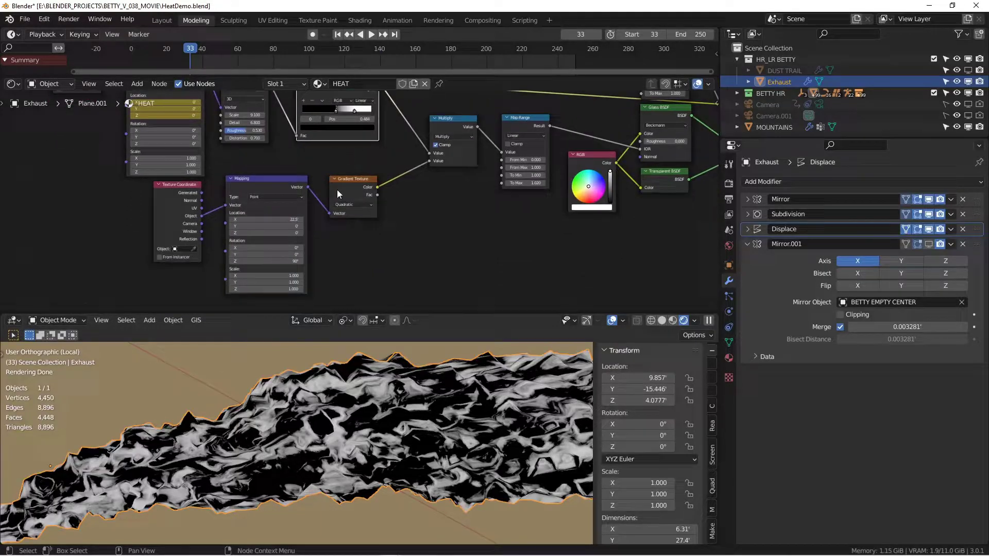
pyautogui.scroll(2, 337, 189)
pyautogui.click(351, 181)
pyautogui.keyDown('ctrl'); pyautogui.keyDown('shift'); pyautogui.click(351, 181); pyautogui.keyUp('shift'); pyautogui.keyUp('ctrl')
pyautogui.scroll(-3, 443, 428)
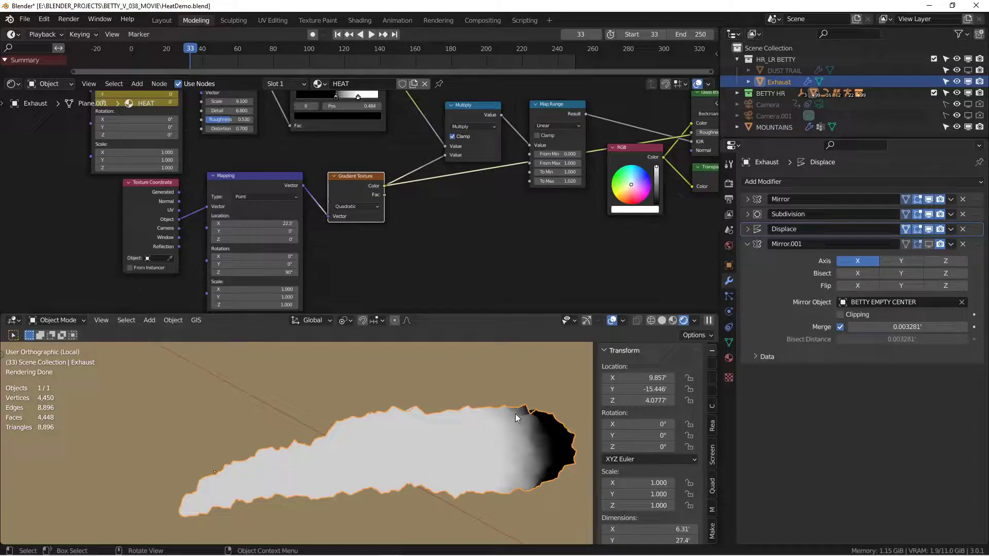
# - Shift the gradient along the exhaust by setting Location X of its Mapping node to 22.1'
pyautogui.scroll(4, 340, 211)
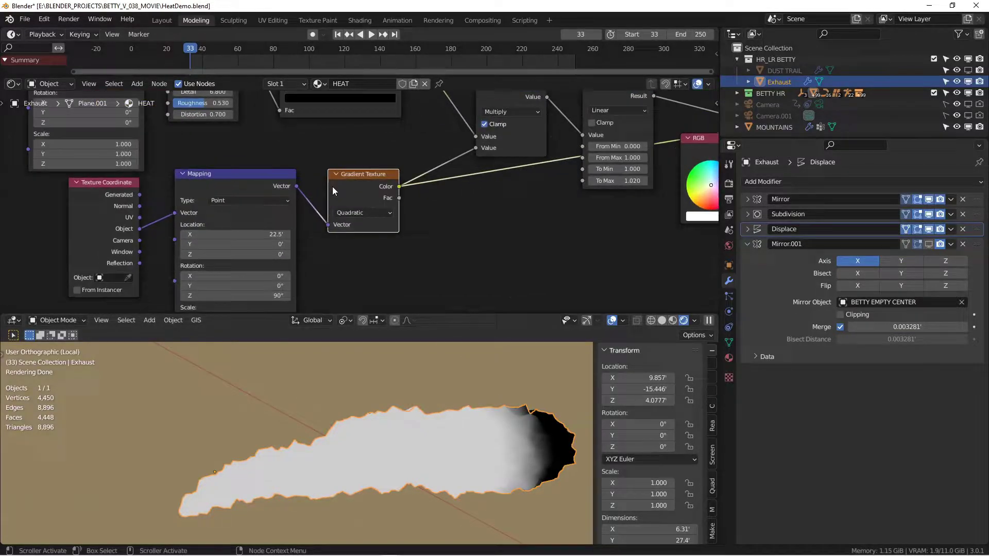
pyautogui.moveTo(337, 220); pyautogui.dragTo(474, 195, button='middle')
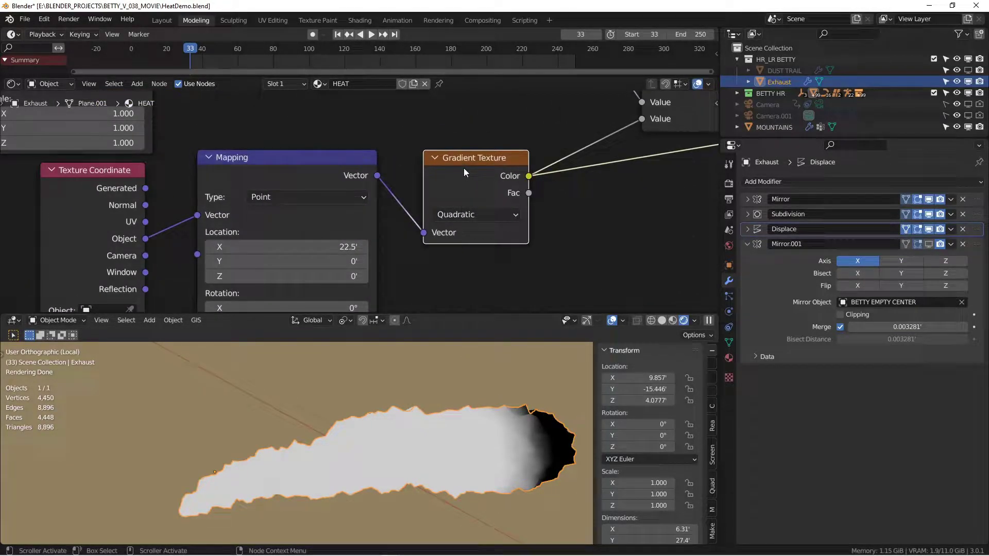
pyautogui.moveTo(291, 239); pyautogui.dragTo(405, 174, button='middle')
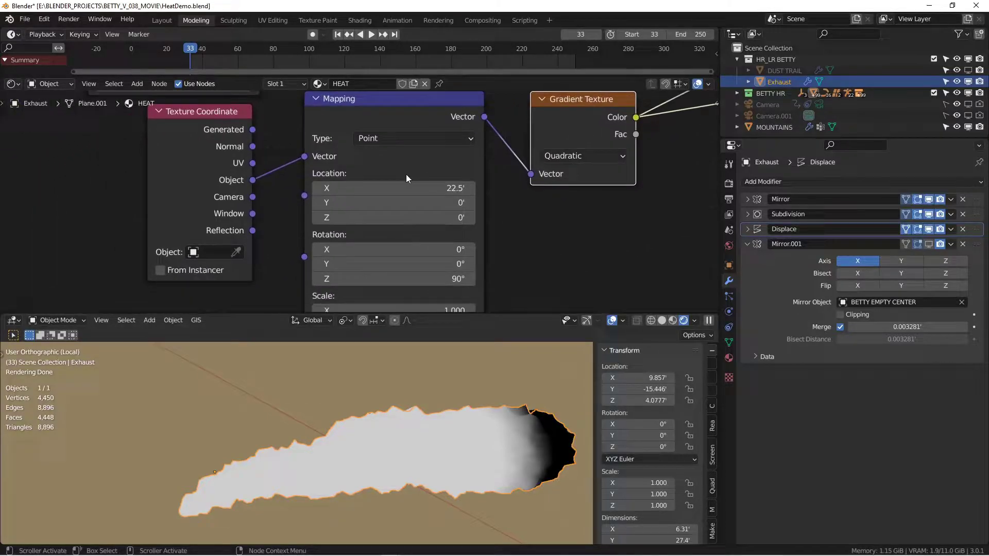
pyautogui.scroll(-1, 404, 174)
pyautogui.moveTo(404, 210); pyautogui.dragTo(374, 169, button='middle')
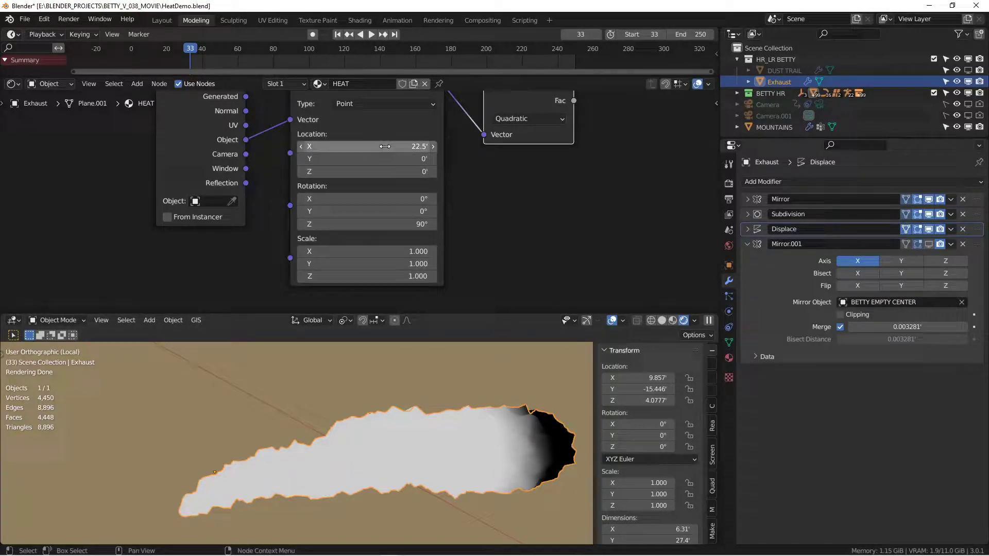
pyautogui.moveTo(384, 147)
pyautogui.mouseDown()
pyautogui.moveTo(394, 146)
pyautogui.moveTo(385, 147)
pyautogui.mouseUp()
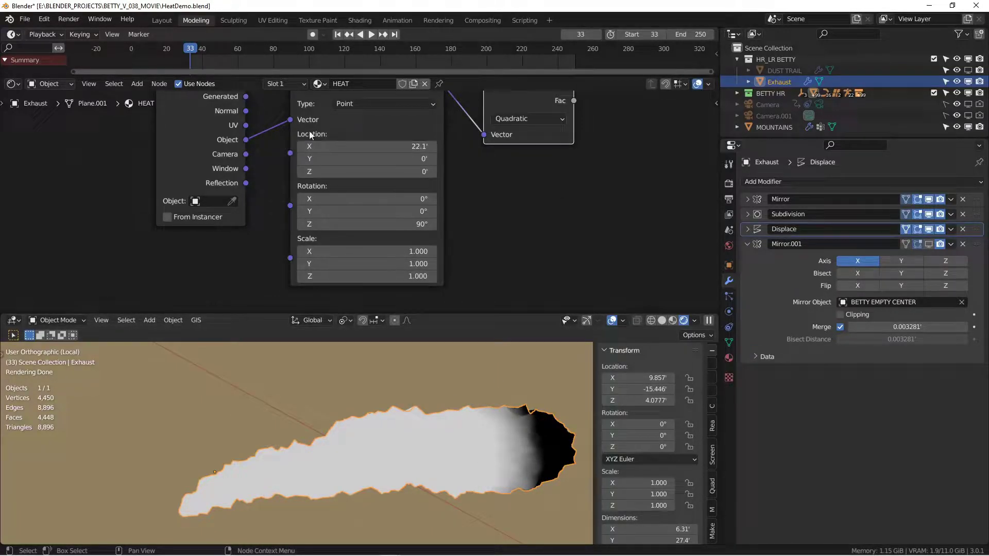
# - Preview the Multiply node combining noise and gradient on the exhaust and inspect it from different angles
pyautogui.moveTo(231, 153); pyautogui.dragTo(217, 207, button='middle')
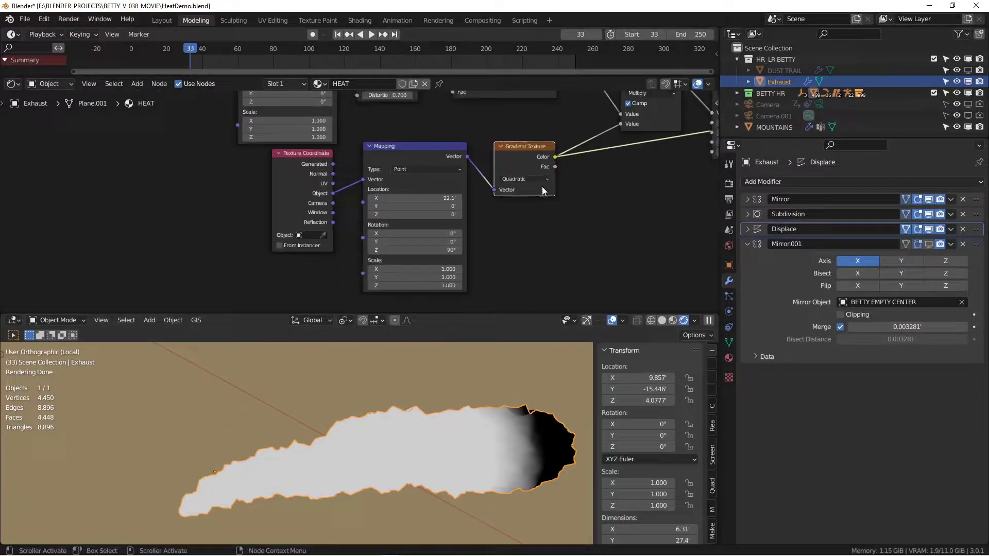
pyautogui.scroll(-2, 543, 187)
pyautogui.moveTo(543, 188); pyautogui.dragTo(407, 251, button='middle')
pyautogui.click(510, 159)
pyautogui.keyDown('ctrl'); pyautogui.keyDown('shift'); pyautogui.click(500, 153); pyautogui.keyUp('shift'); pyautogui.keyUp('ctrl')
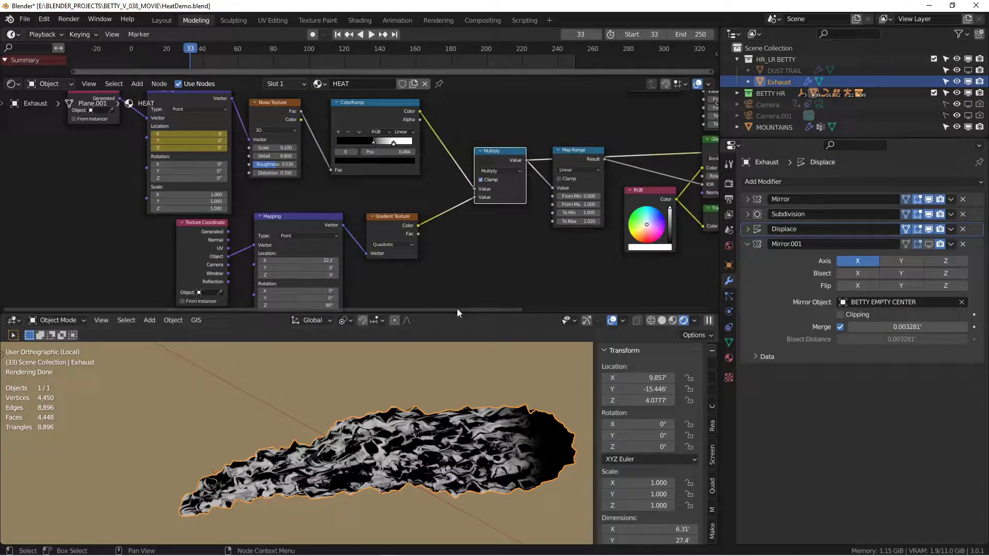
pyautogui.moveTo(457, 466); pyautogui.dragTo(364, 447, button='middle')
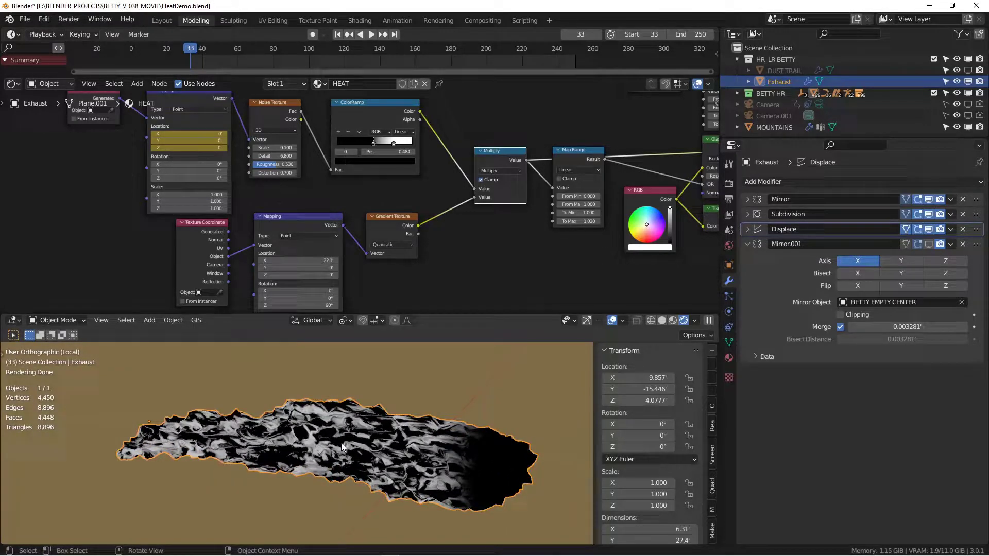
pyautogui.moveTo(346, 460); pyautogui.dragTo(418, 418, button='middle')
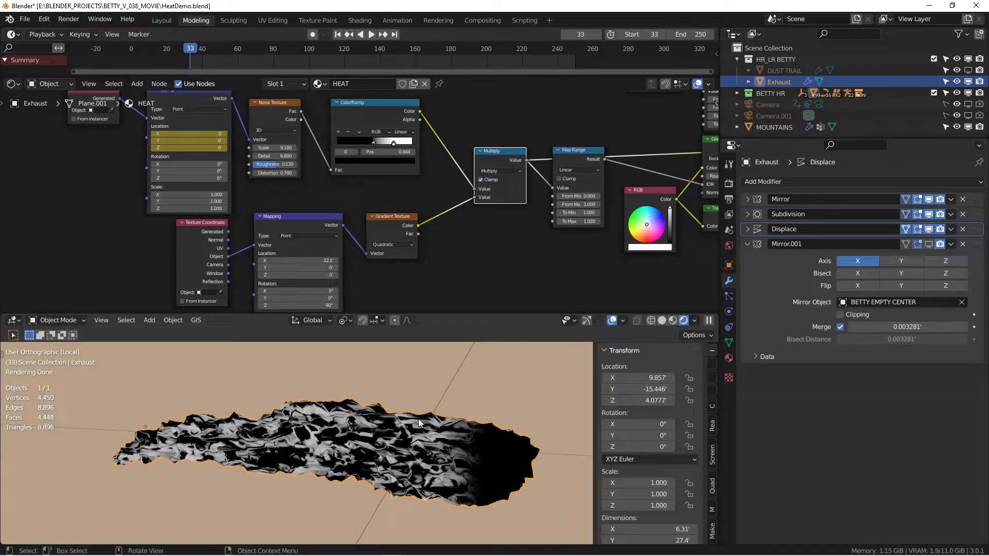
# - Examine the settings of the Map Range node after Multiply and preview its result on the exhaust
pyautogui.moveTo(593, 184); pyautogui.dragTo(423, 187, button='middle')
pyautogui.scroll(3, 513, 187)
pyautogui.click(496, 147)
pyautogui.scroll(1, 421, 184)
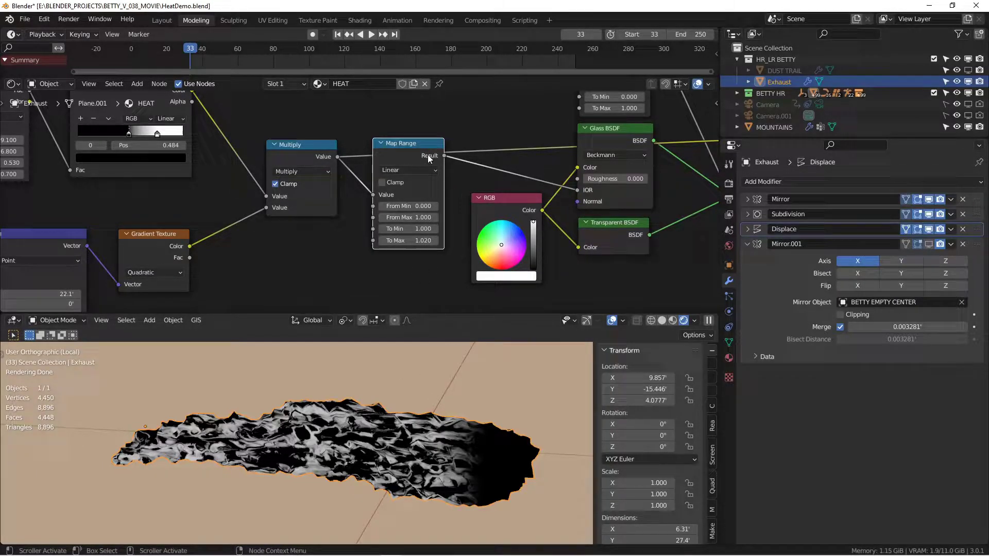
pyautogui.moveTo(434, 212); pyautogui.dragTo(403, 231, button='middle')
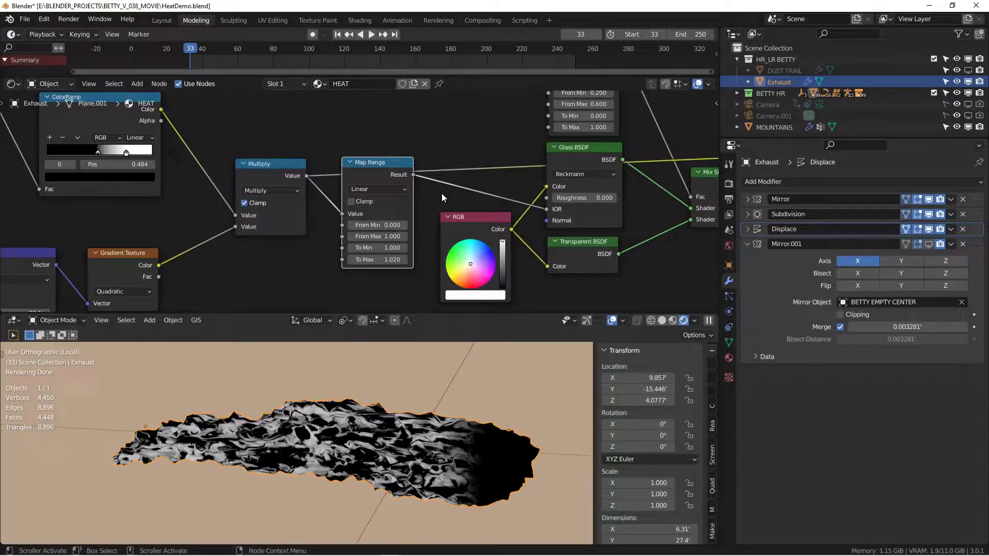
pyautogui.scroll(2, 412, 249)
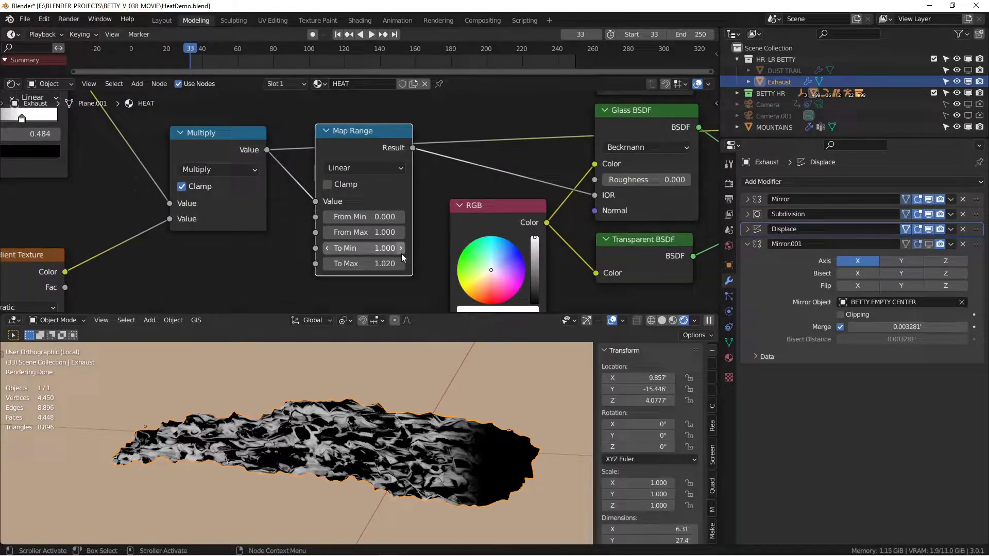
pyautogui.keyDown('ctrl'); pyautogui.keyDown('shift'); pyautogui.click(371, 136); pyautogui.keyUp('shift'); pyautogui.keyUp('ctrl')
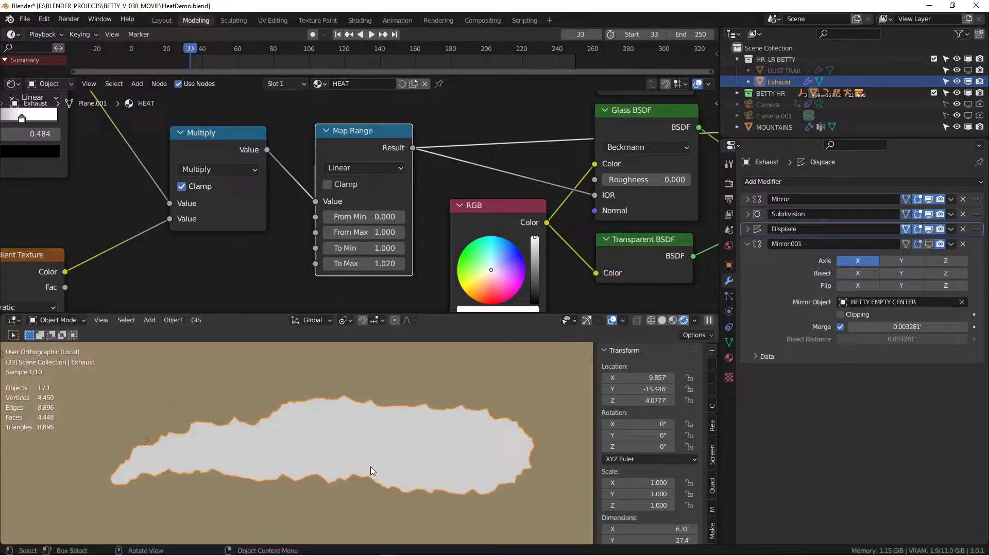
# - Preview the Glass BSDF on the exhaust and inspect its refraction up close
pyautogui.moveTo(609, 194); pyautogui.dragTo(545, 202, button='middle')
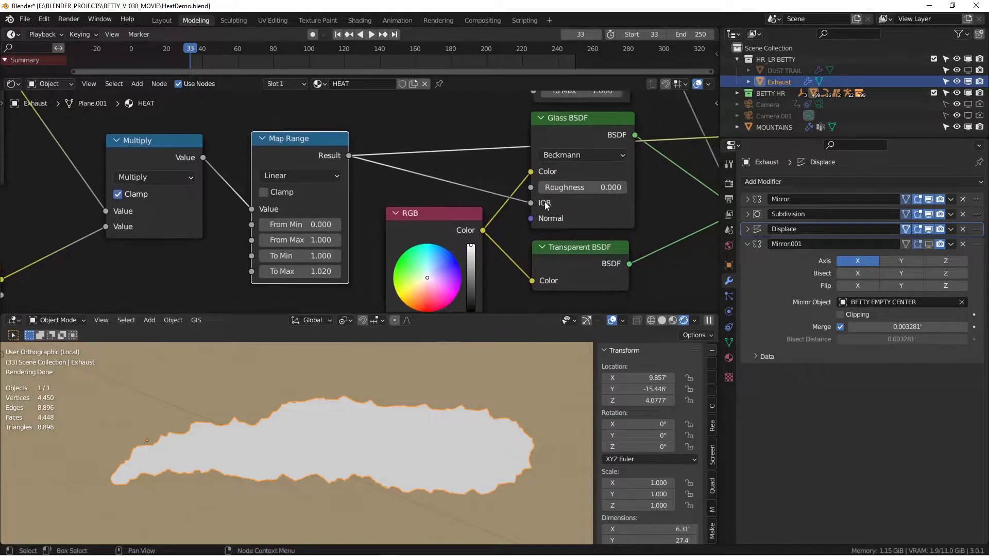
pyautogui.keyDown('ctrl'); pyautogui.keyDown('shift'); pyautogui.click(575, 130); pyautogui.keyUp('shift'); pyautogui.keyUp('ctrl')
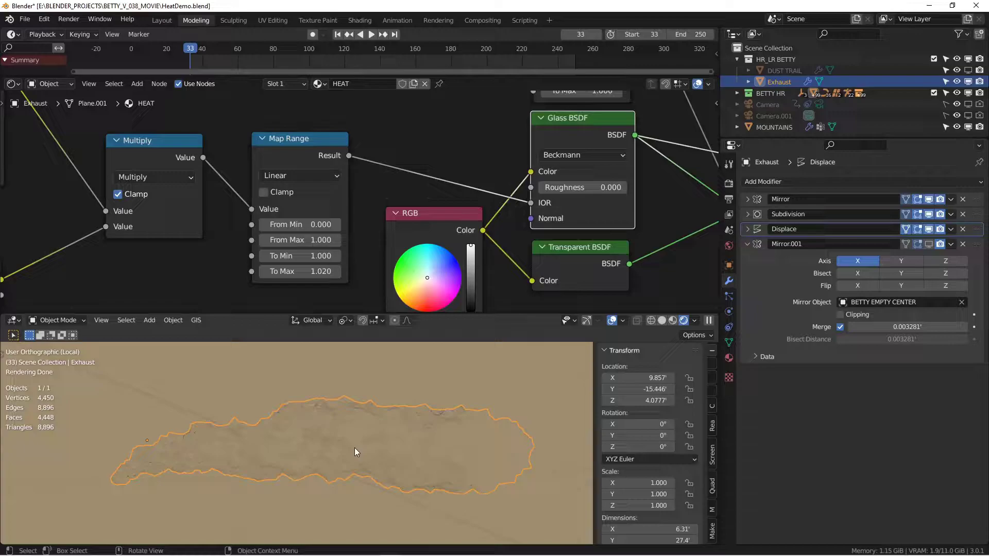
pyautogui.scroll(5, 357, 445)
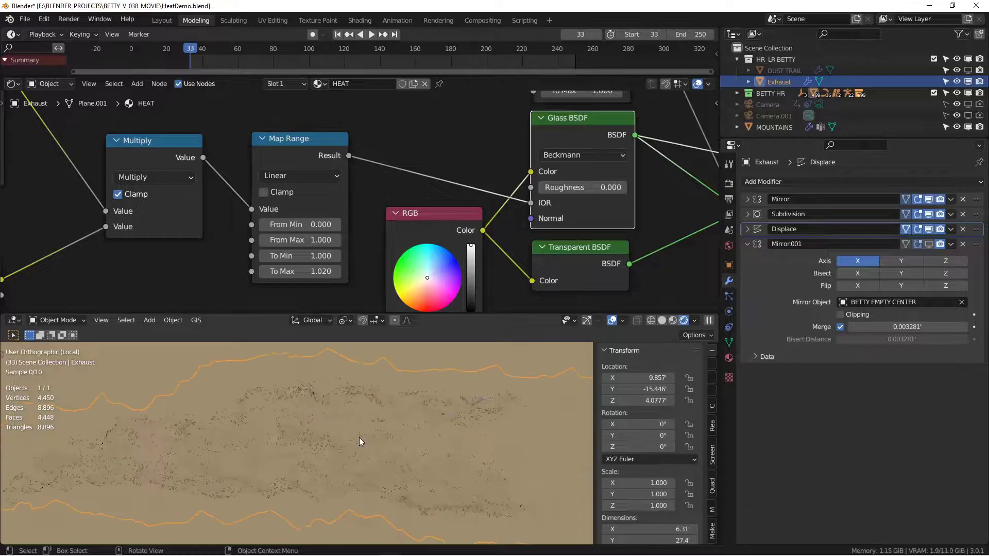
# - Mute and unmute the Map Range node feeding the Glass BSDF's IOR to compare refraction, and test-slide its To Max value
pyautogui.click(318, 140)
pyautogui.press('m')
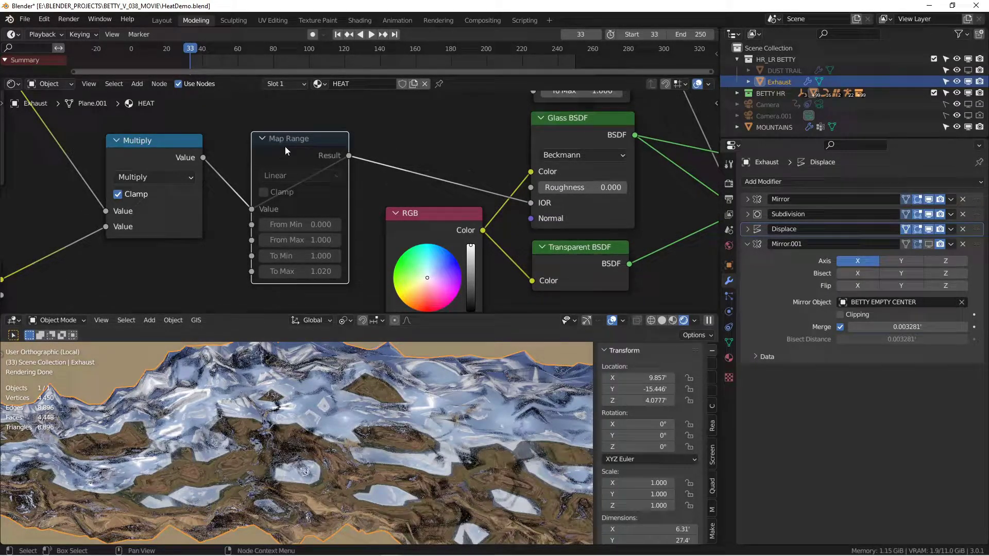
pyautogui.press('m')
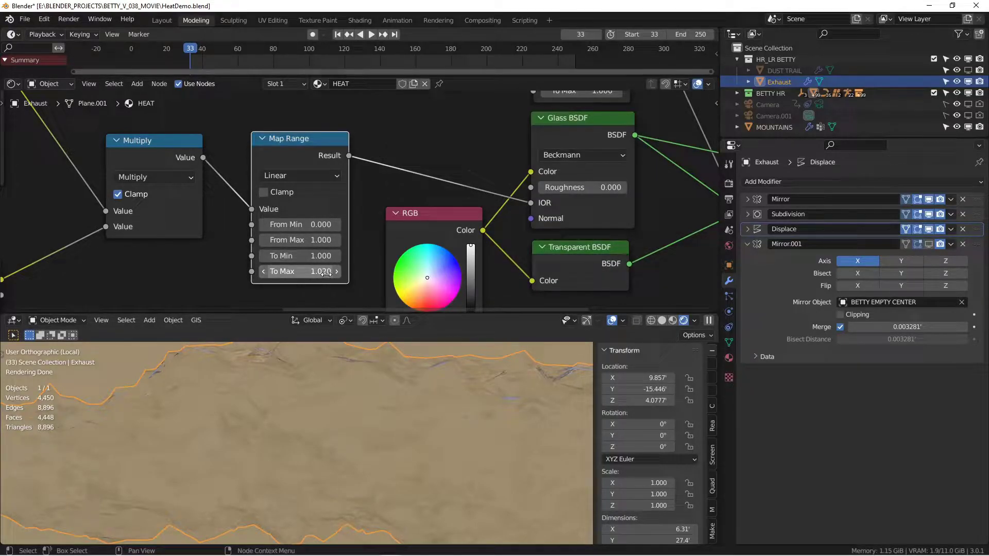
pyautogui.moveTo(324, 271); pyautogui.dragTo(331, 271)
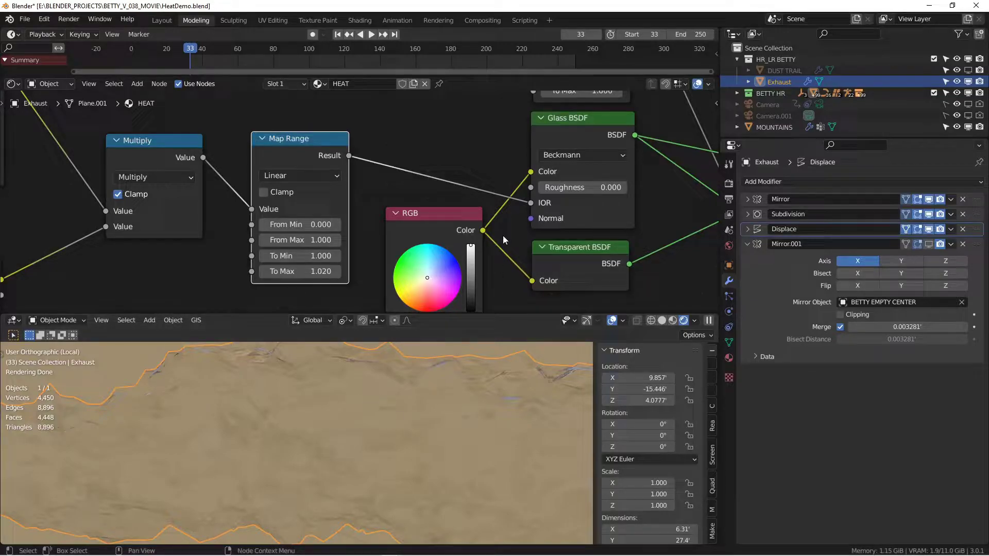
# - Preview the Layer Weight node's Facing output on the exhaust and inspect the whole mesh from another angle
pyautogui.scroll(-3, 503, 236)
pyautogui.moveTo(492, 156); pyautogui.dragTo(451, 230, button='middle')
pyautogui.scroll(-3, 469, 238)
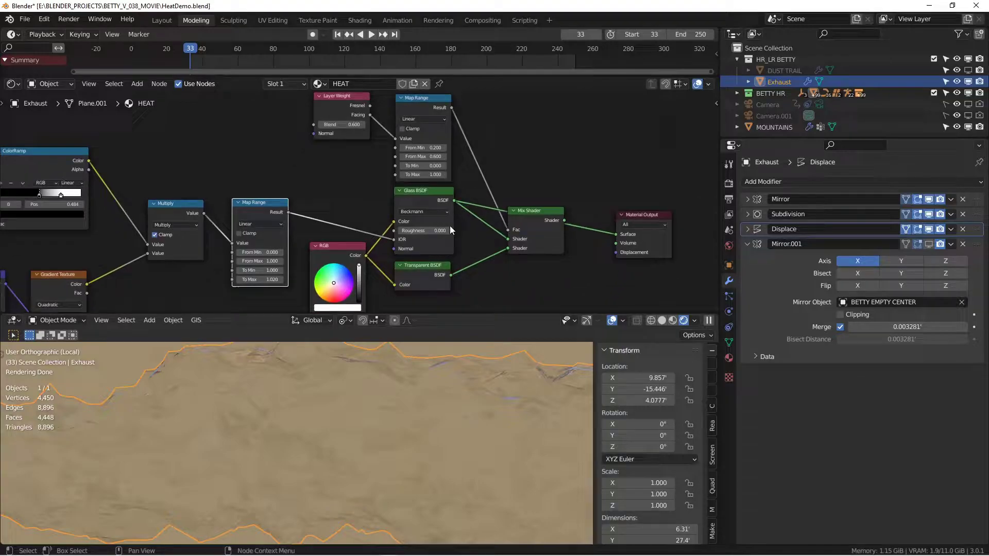
pyautogui.moveTo(424, 148); pyautogui.dragTo(448, 185, button='middle')
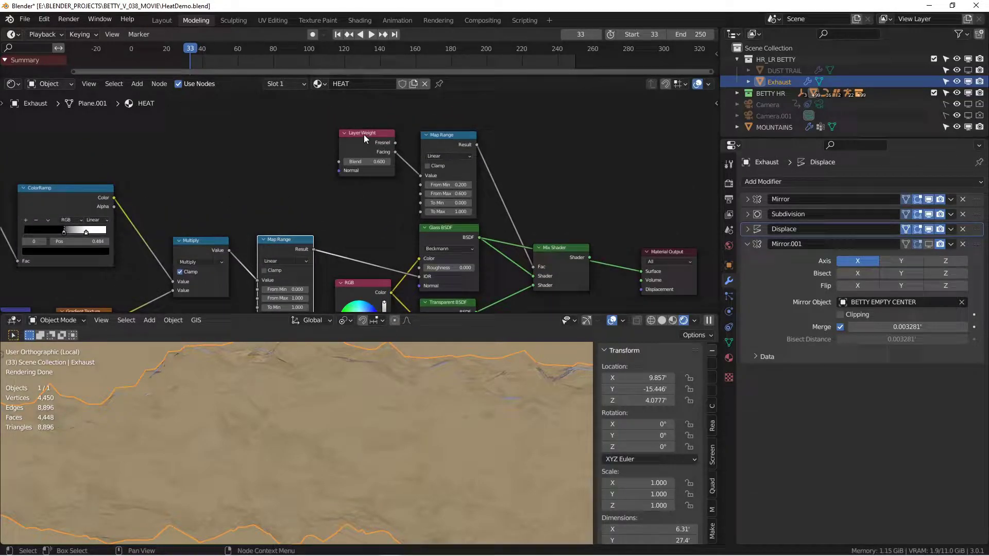
pyautogui.scroll(1, 359, 137)
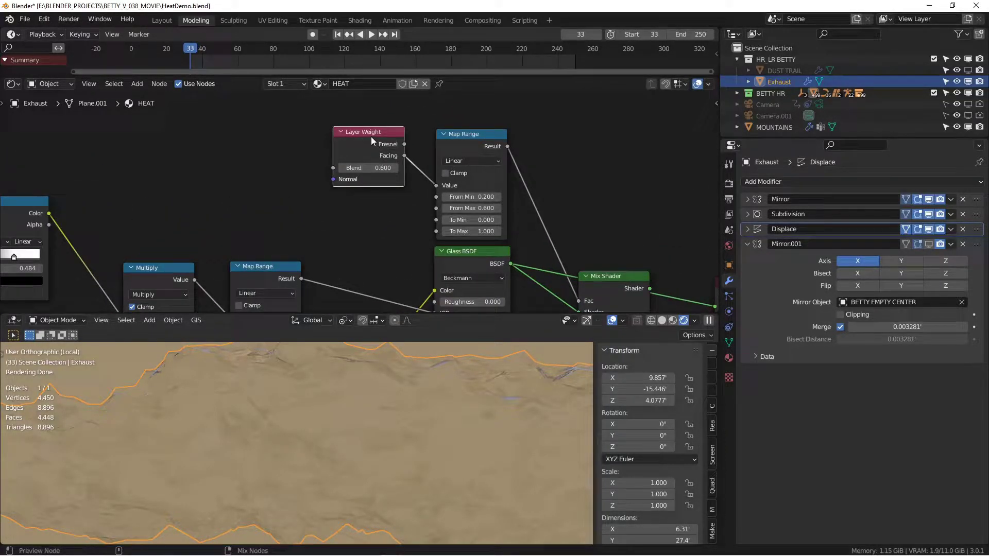
pyautogui.keyDown('ctrl'); pyautogui.keyDown('shift'); pyautogui.click(373, 140); pyautogui.keyUp('shift'); pyautogui.keyUp('ctrl')
pyautogui.keyDown('ctrl'); pyautogui.keyDown('shift'); pyautogui.click(373, 140); pyautogui.keyUp('shift'); pyautogui.keyUp('ctrl')
pyautogui.scroll(-3, 354, 409)
pyautogui.scroll(-5, 351, 407)
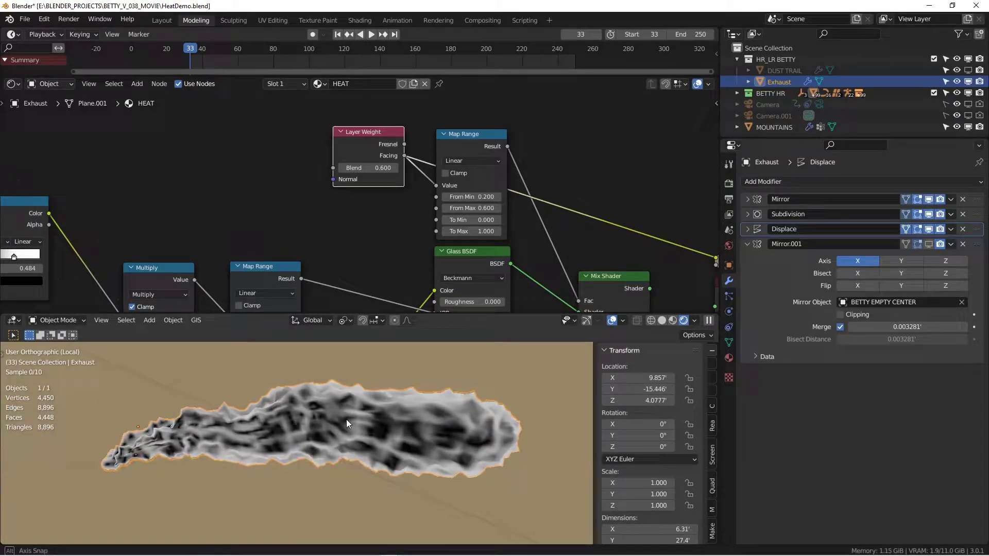
pyautogui.moveTo(346, 420); pyautogui.dragTo(354, 439, button='middle')
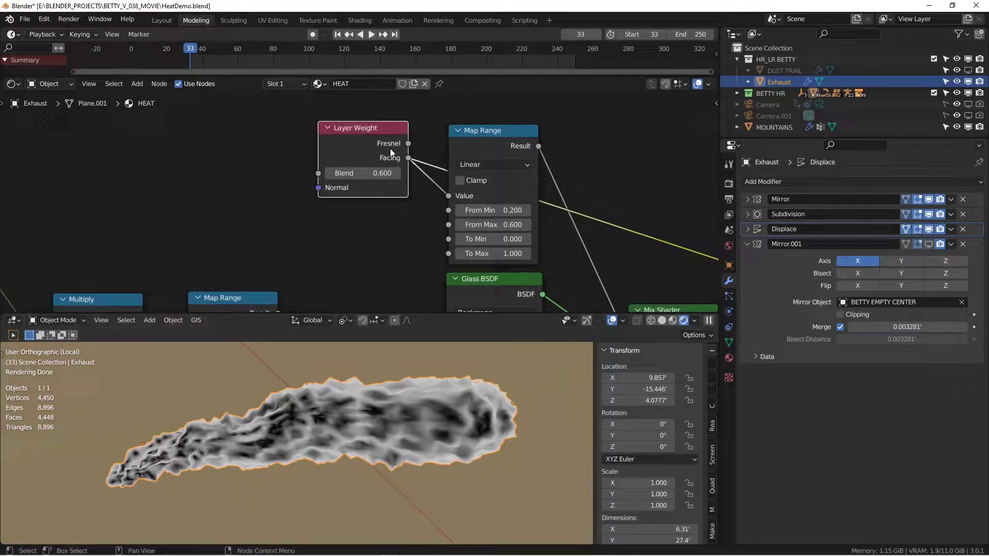
# - Preview the Map Range node after Layer Weight on the exhaust, muting and unmuting it to compare the contrast
pyautogui.scroll(3, 390, 148)
pyautogui.moveTo(514, 184); pyautogui.dragTo(448, 174, button='middle')
pyautogui.moveTo(422, 135); pyautogui.dragTo(423, 135)
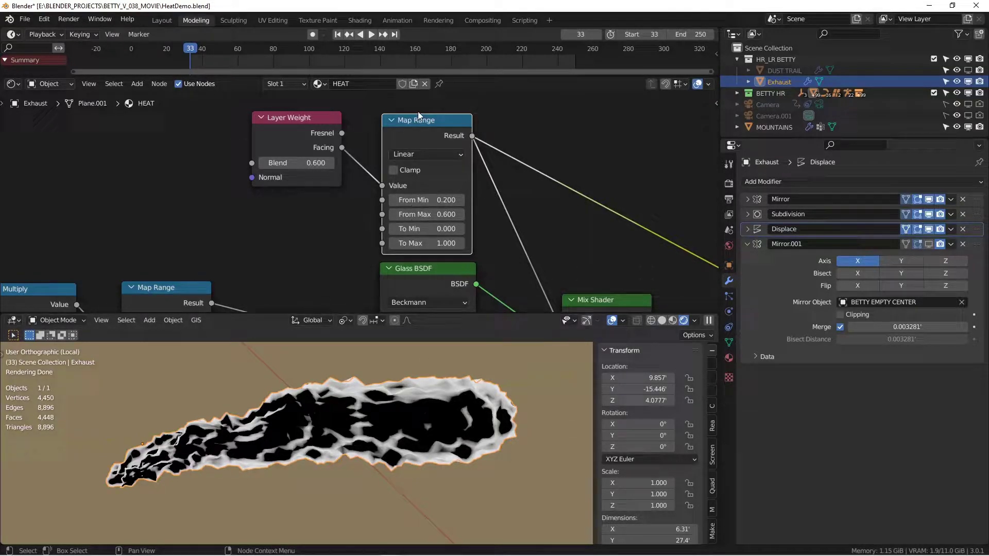
pyautogui.press('m')
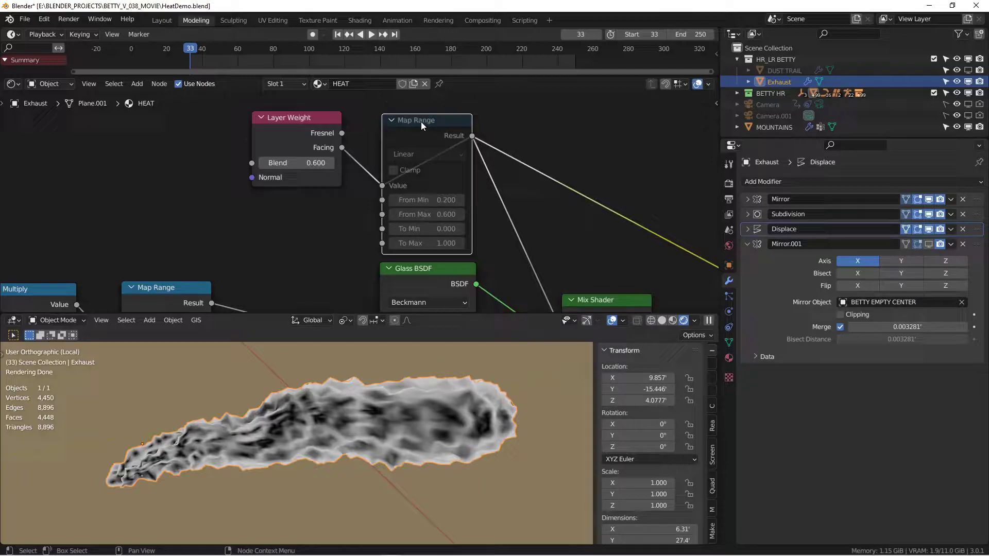
pyautogui.press('m')
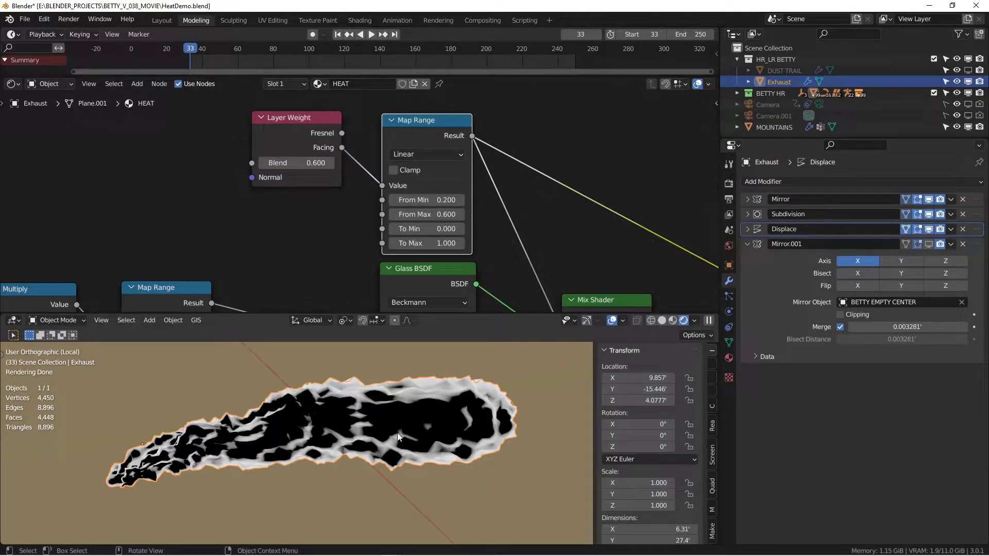
pyautogui.moveTo(398, 433)
pyautogui.mouseDown(button='middle')
pyautogui.moveTo(308, 452)
pyautogui.moveTo(323, 419)
pyautogui.moveTo(396, 406)
pyautogui.moveTo(405, 422)
pyautogui.mouseUp(button='middle')
# - Preview the Mix Shader combining Glass and Transparent BSDF on the exhaust
pyautogui.scroll(-6, 489, 239)
pyautogui.moveTo(489, 239); pyautogui.dragTo(419, 143, button='middle')
pyautogui.scroll(2, 475, 180)
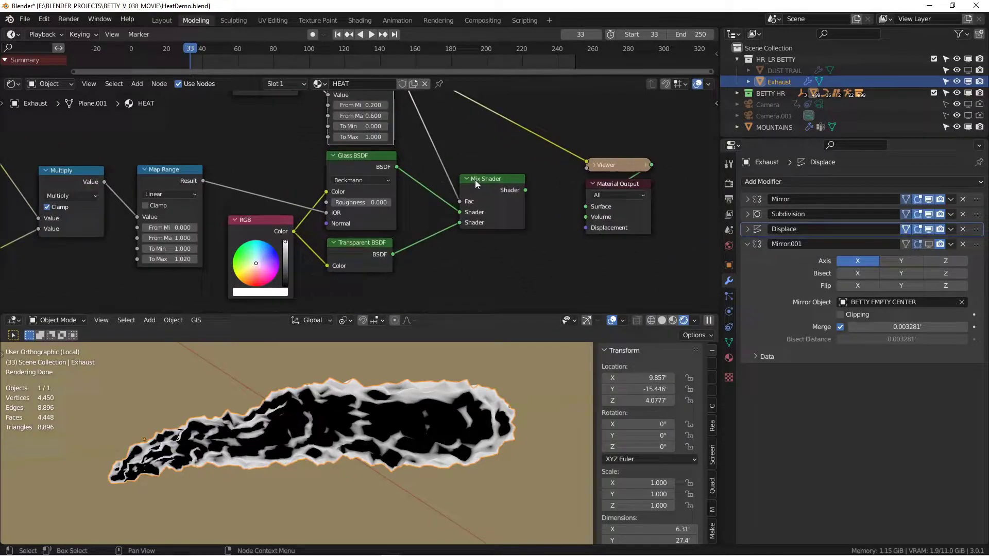
pyautogui.keyDown('ctrl'); pyautogui.keyDown('shift'); pyautogui.click(487, 181); pyautogui.keyUp('shift'); pyautogui.keyUp('ctrl')
pyautogui.moveTo(353, 438); pyautogui.dragTo(356, 435, button='middle')
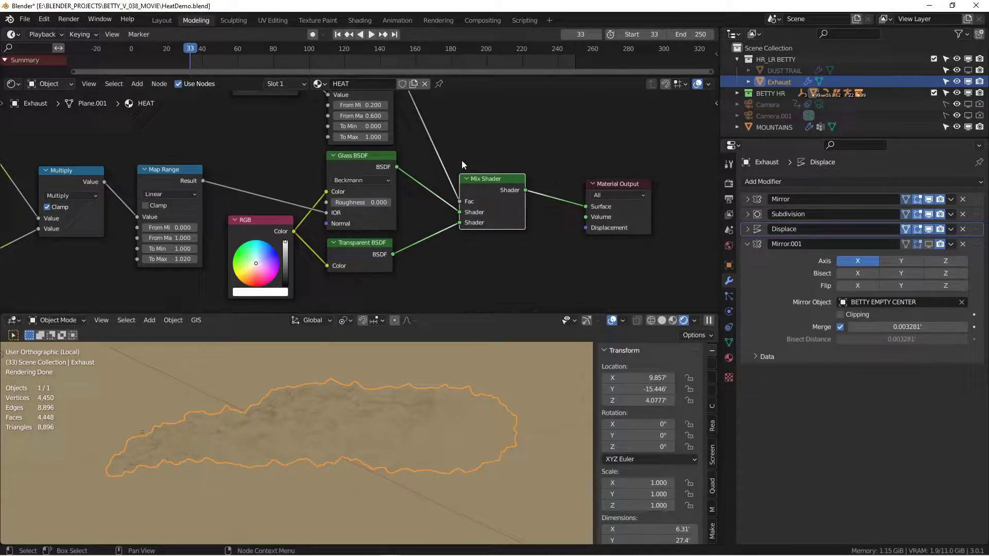
# - Preview the Map Range node that drives the Mix Shader's Fac and inspect the exhaust from another angle
pyautogui.moveTo(501, 206); pyautogui.dragTo(506, 211, button='middle')
pyautogui.moveTo(479, 163); pyautogui.dragTo(505, 221, button='middle')
pyautogui.keyDown('ctrl'); pyautogui.keyDown('shift'); pyautogui.click(396, 115); pyautogui.keyUp('shift'); pyautogui.keyUp('ctrl')
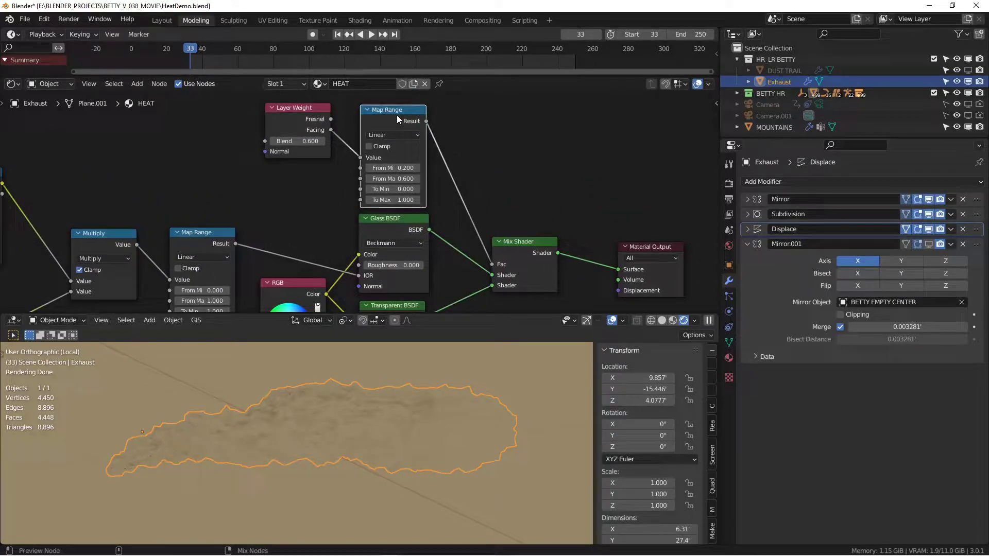
pyautogui.keyDown('ctrl'); pyautogui.keyDown('shift'); pyautogui.click(397, 115); pyautogui.keyUp('shift'); pyautogui.keyUp('ctrl')
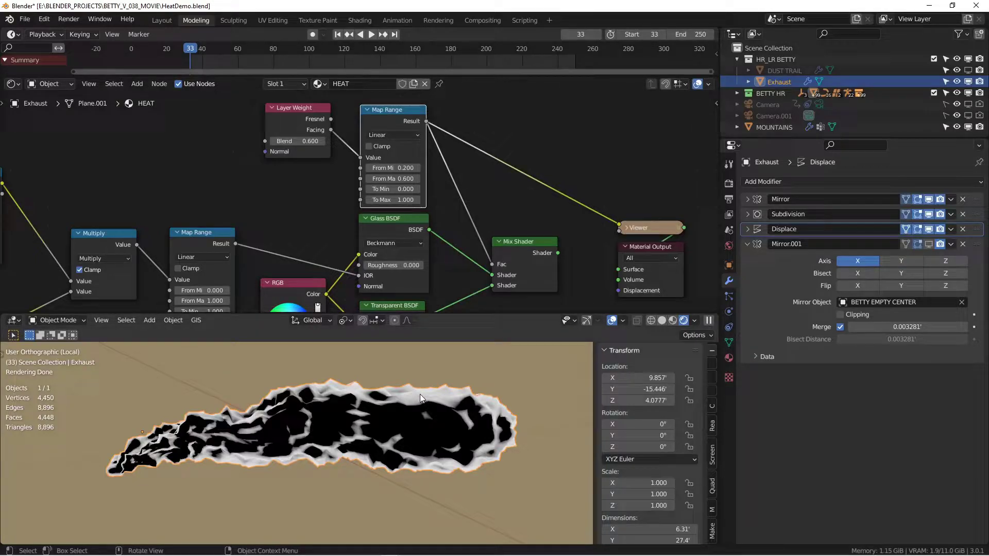
pyautogui.moveTo(419, 394); pyautogui.dragTo(406, 406, button='middle')
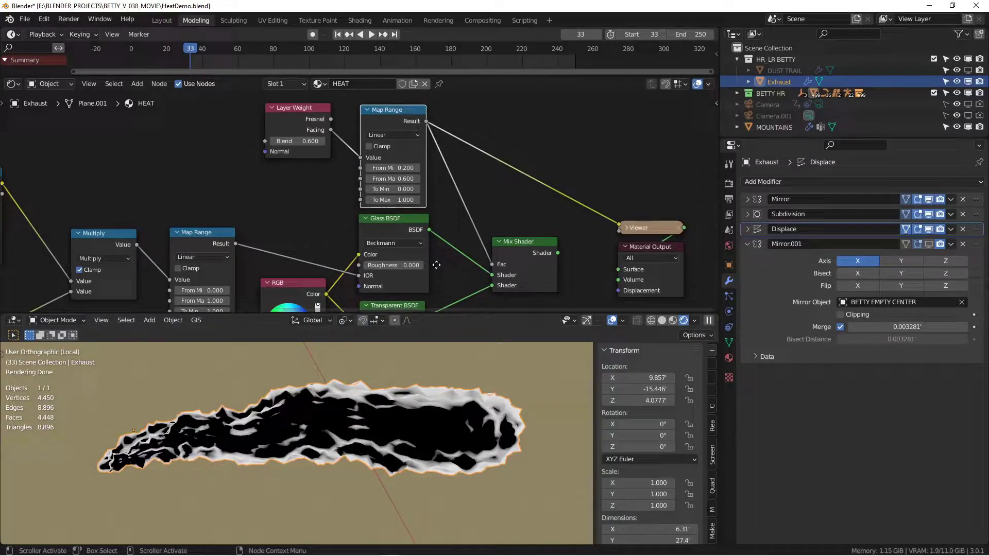
pyautogui.moveTo(427, 274); pyautogui.dragTo(429, 239, button='middle')
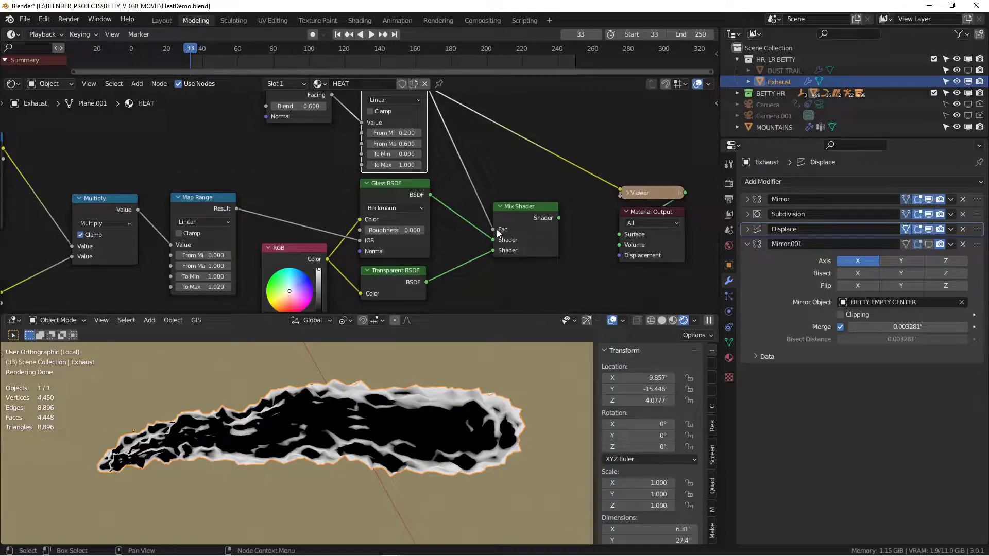
# - Detach and reconnect the Map Range Result to the Mix Shader's Fac, then preview the Mix Shader on the exhaust up close
pyautogui.moveTo(497, 230); pyautogui.dragTo(490, 222)
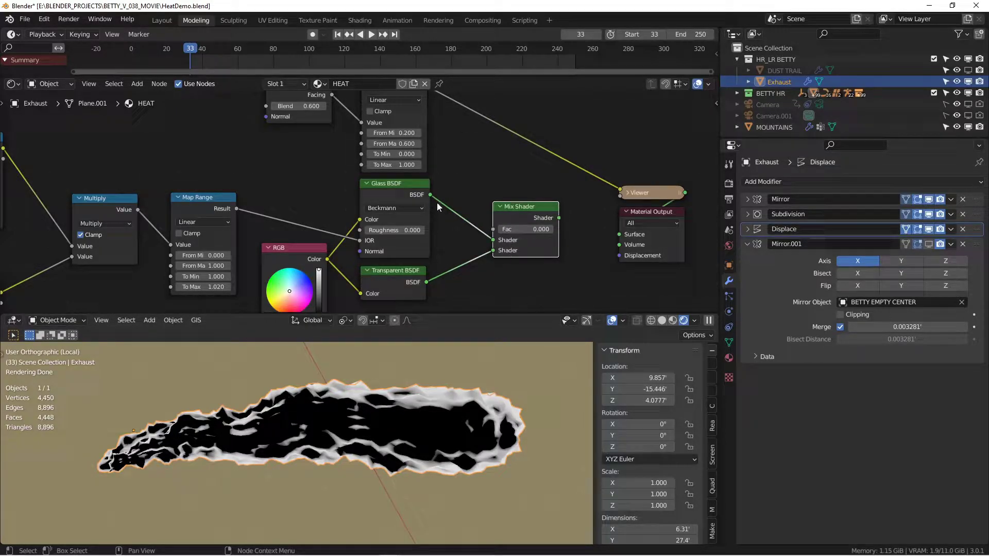
pyautogui.moveTo(447, 131); pyautogui.dragTo(449, 153, button='middle')
pyautogui.moveTo(430, 108); pyautogui.dragTo(522, 252)
pyautogui.keyDown('ctrl'); pyautogui.keyDown('shift'); pyautogui.click(534, 230); pyautogui.keyUp('shift'); pyautogui.keyUp('ctrl')
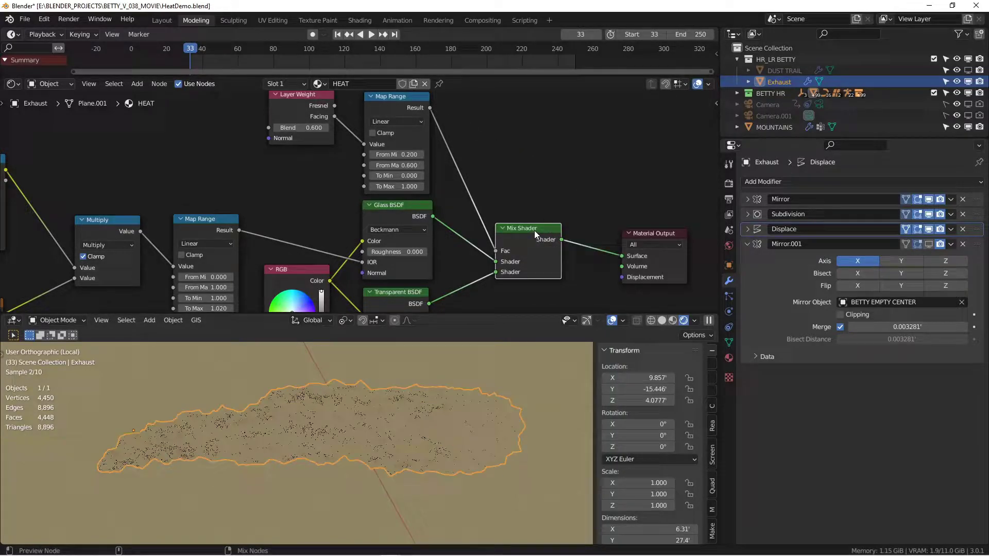
pyautogui.scroll(2, 401, 421)
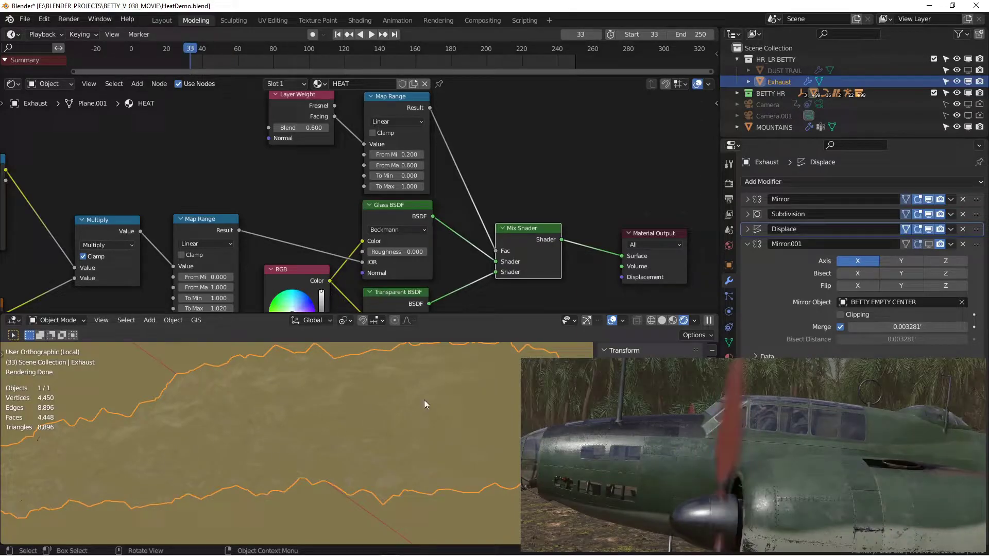
pyautogui.scroll(-3, 234, 454)
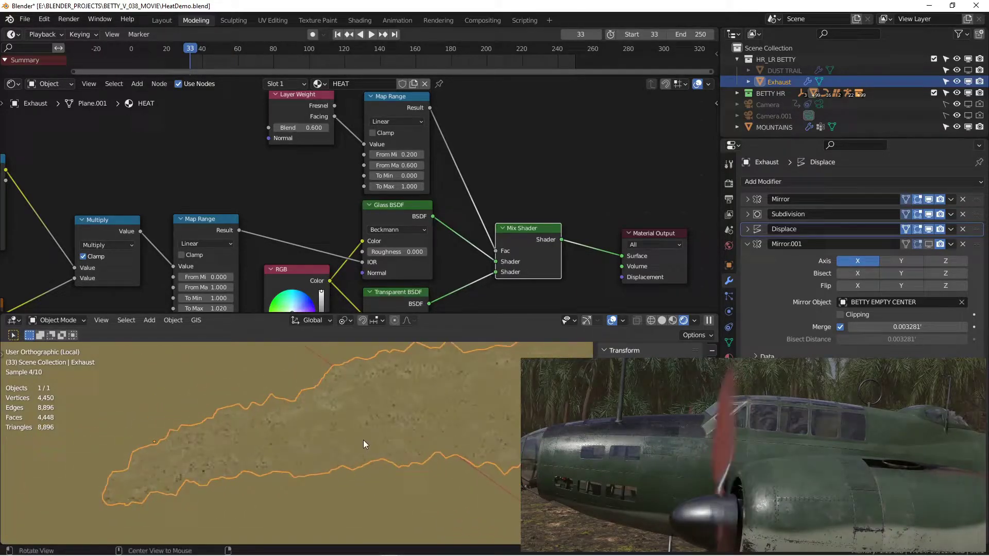
# - Switch the 3D viewport to solid shading, enlarge it and leave local view to show the whole aircraft
pyautogui.click(663, 320)
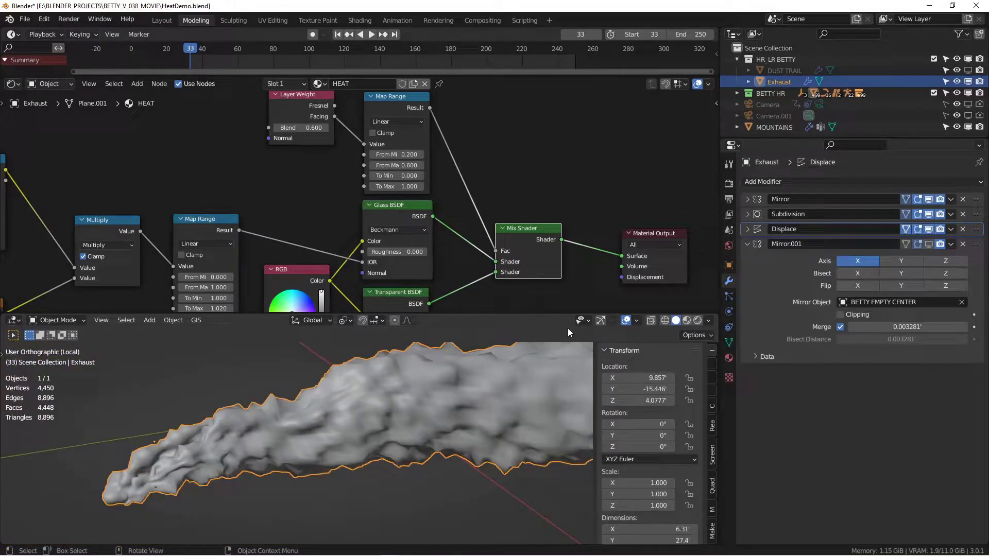
pyautogui.moveTo(550, 313); pyautogui.dragTo(551, 173)
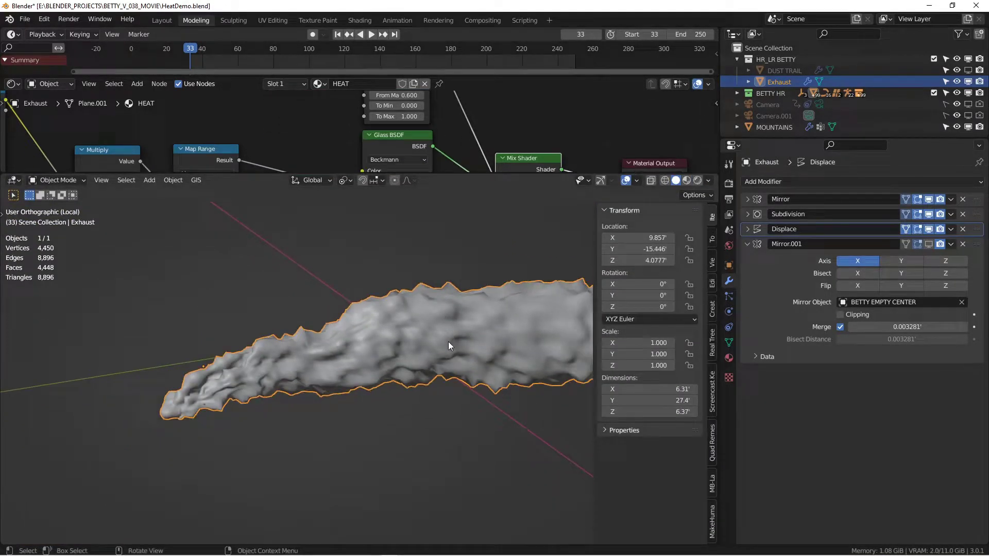
pyautogui.press('KP_Divide')
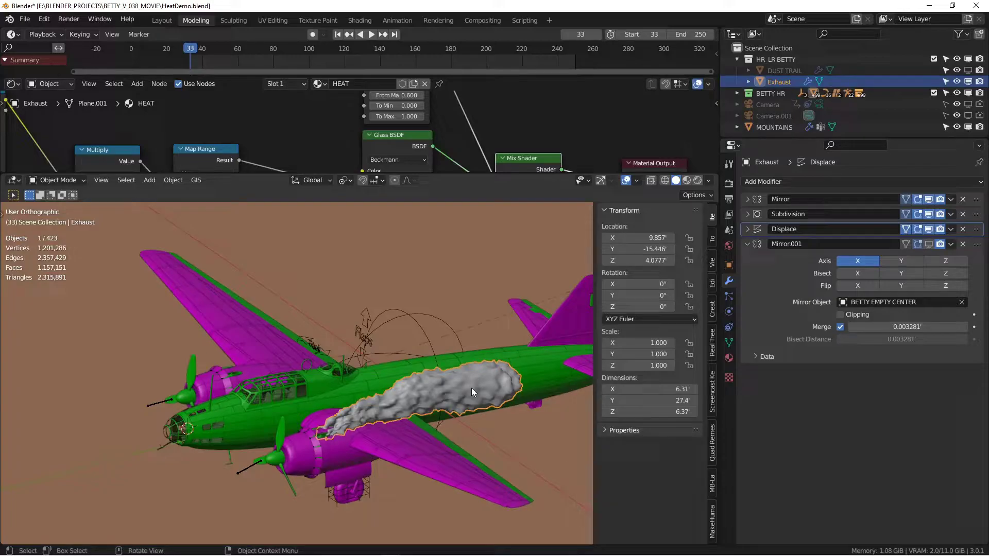
# - Hide the Exhaust object and show the DUST TRAIL object in the viewport
pyautogui.press('h')
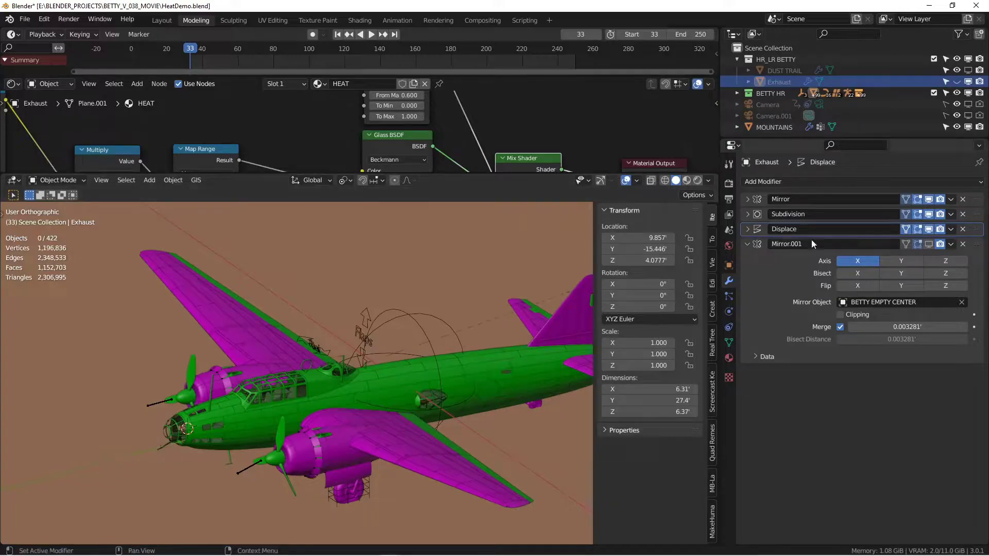
pyautogui.click(969, 71)
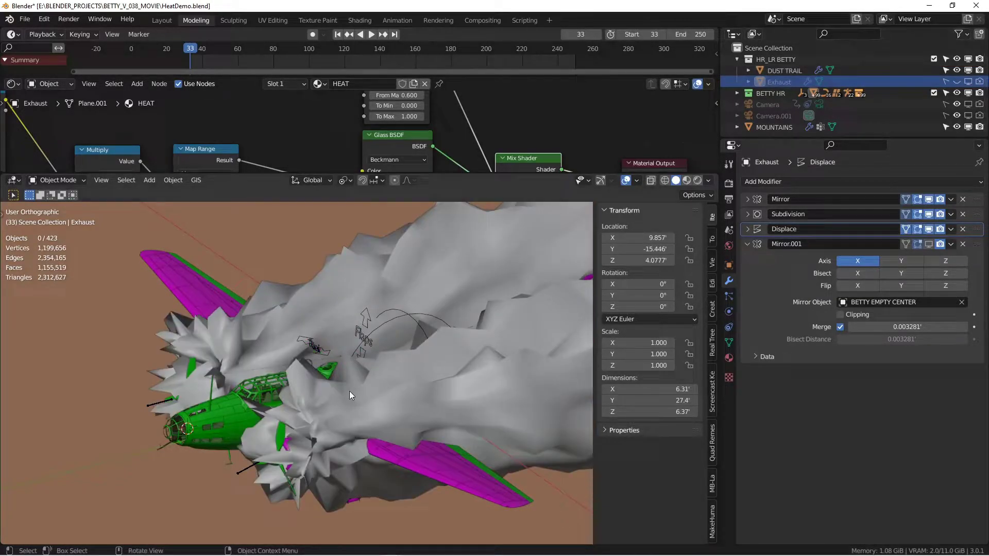
pyautogui.scroll(-5, 349, 392)
pyautogui.keyDown('shift'); pyautogui.moveTo(432, 318); pyautogui.dragTo(266, 391, button='middle'); pyautogui.keyUp('shift')
pyautogui.moveTo(426, 381); pyautogui.dragTo(355, 388, button='middle')
# - Enter Edit Mode on the DUST TRAIL mesh and inspect it around the propeller
pyautogui.click(495, 375)
pyautogui.press('Tab')
pyautogui.keyDown('shift'); pyautogui.moveTo(57, 466); pyautogui.dragTo(309, 325, button='middle'); pyautogui.keyUp('shift')
pyautogui.scroll(4, 330, 384)
pyautogui.scroll(5, 309, 326)
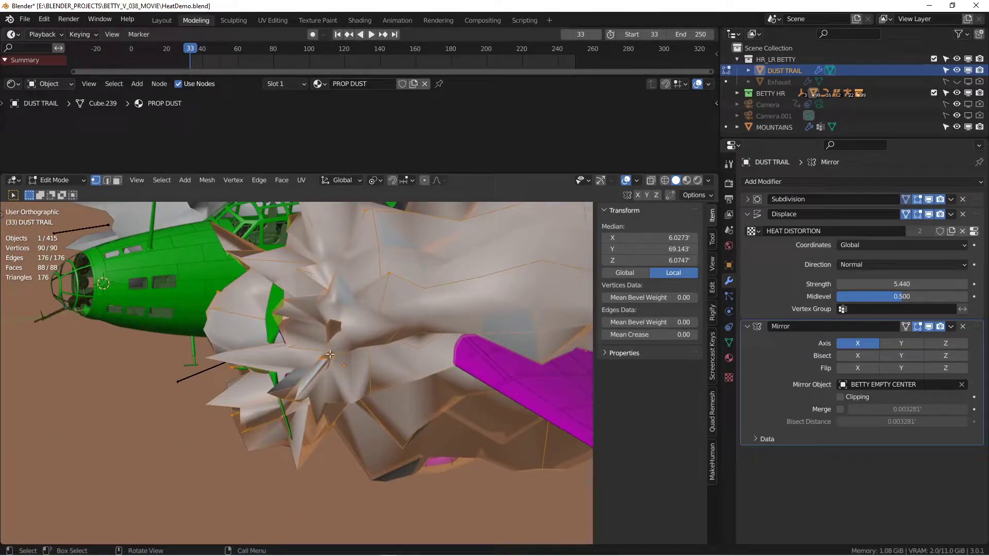
pyautogui.scroll(-6, 330, 355)
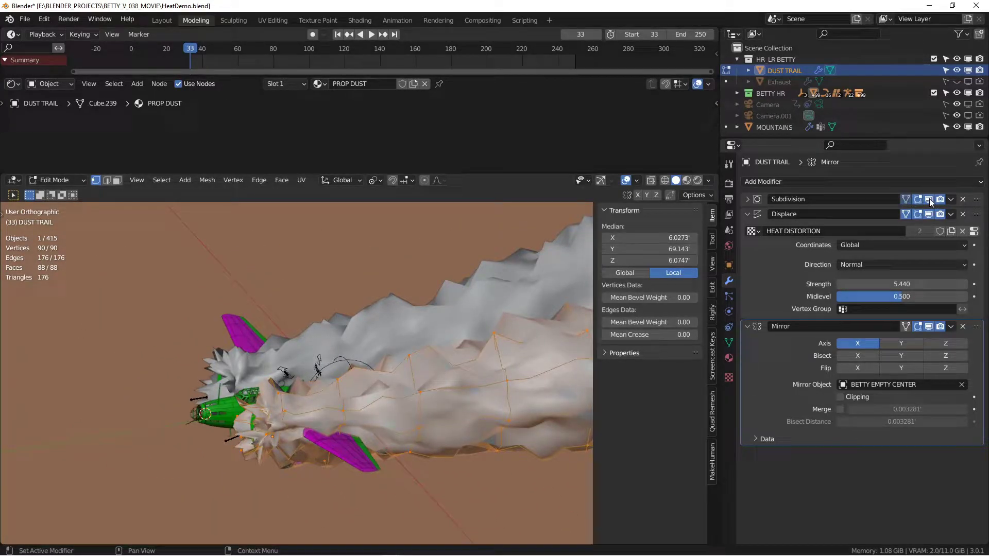
# - Turn off viewport display of the DUST TRAIL's Subdivision, Displace and Mirror modifiers to expose the base mesh
pyautogui.moveTo(929, 199); pyautogui.dragTo(930, 214)
pyautogui.click(747, 215)
pyautogui.click(929, 229)
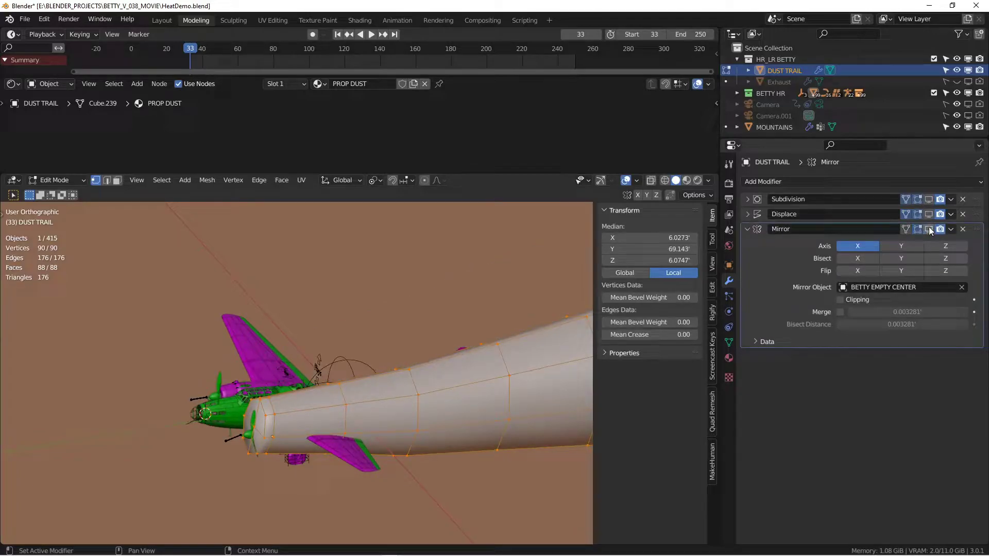
pyautogui.moveTo(425, 405); pyautogui.dragTo(448, 407, button='middle')
pyautogui.keyDown('shift'); pyautogui.moveTo(448, 407); pyautogui.dragTo(402, 350, button='middle'); pyautogui.keyUp('shift')
pyautogui.scroll(-3, 320, 383)
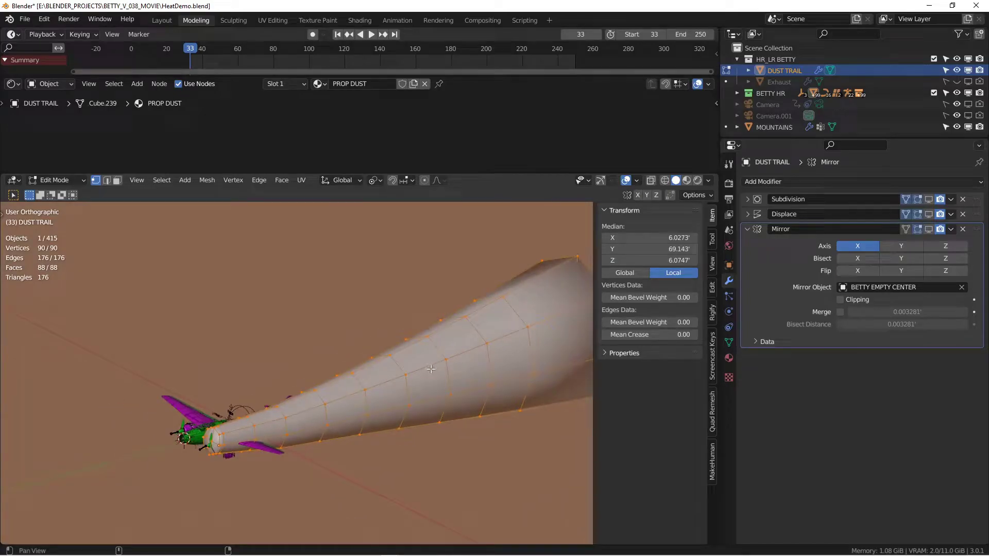
# - Turn viewport display of the Subdivision and Displace modifiers back on and look over the Displace settings
pyautogui.click(929, 200)
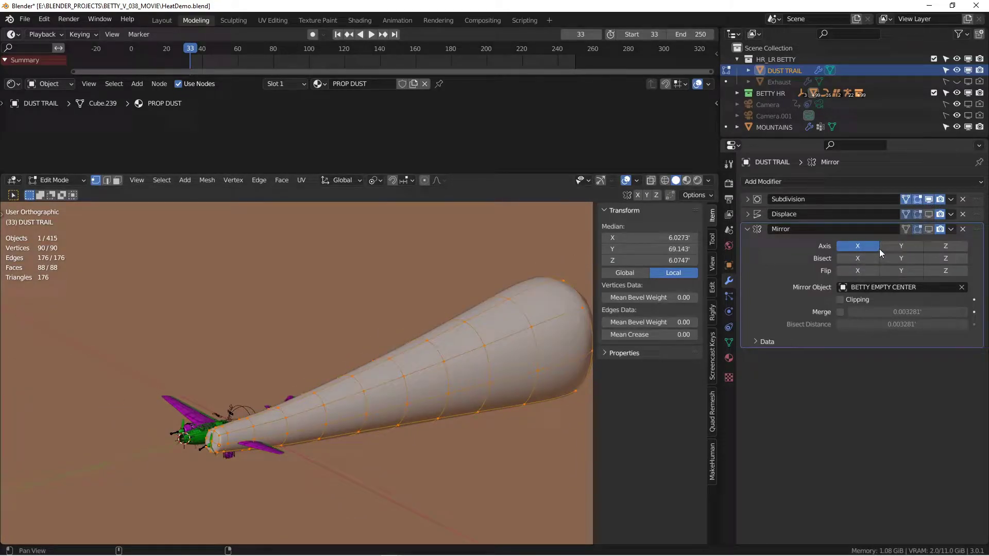
pyautogui.click(929, 214)
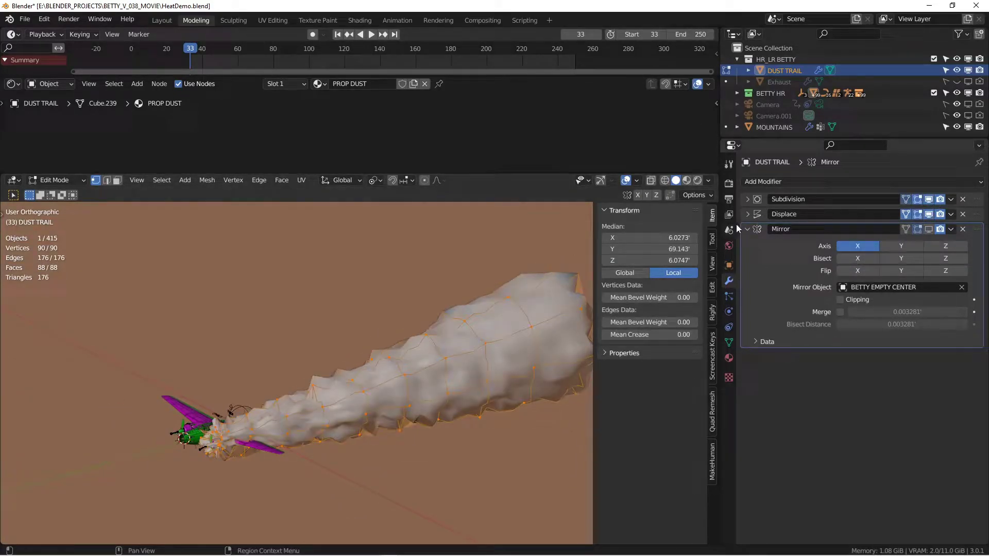
pyautogui.click(747, 214)
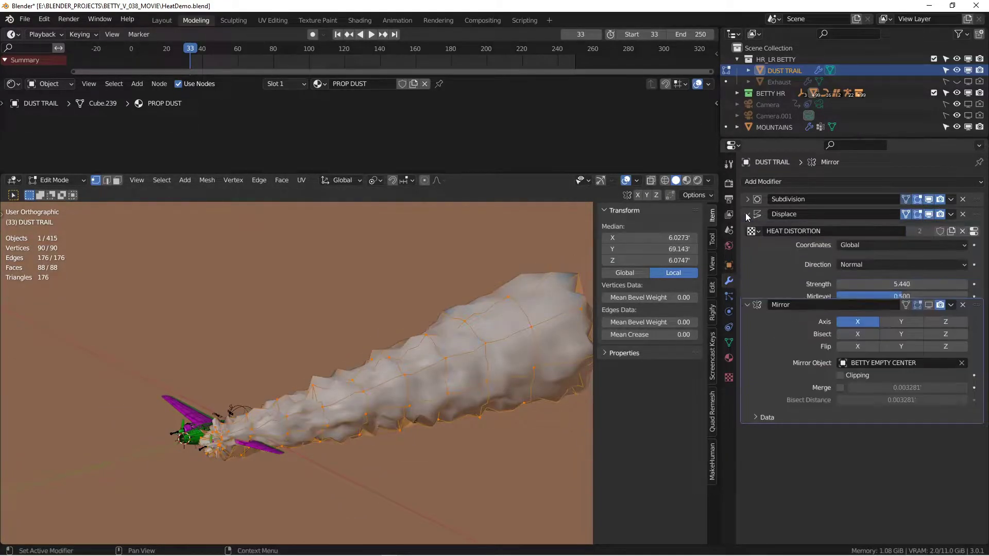
pyautogui.press('g')
pyautogui.rightClick(453, 370)
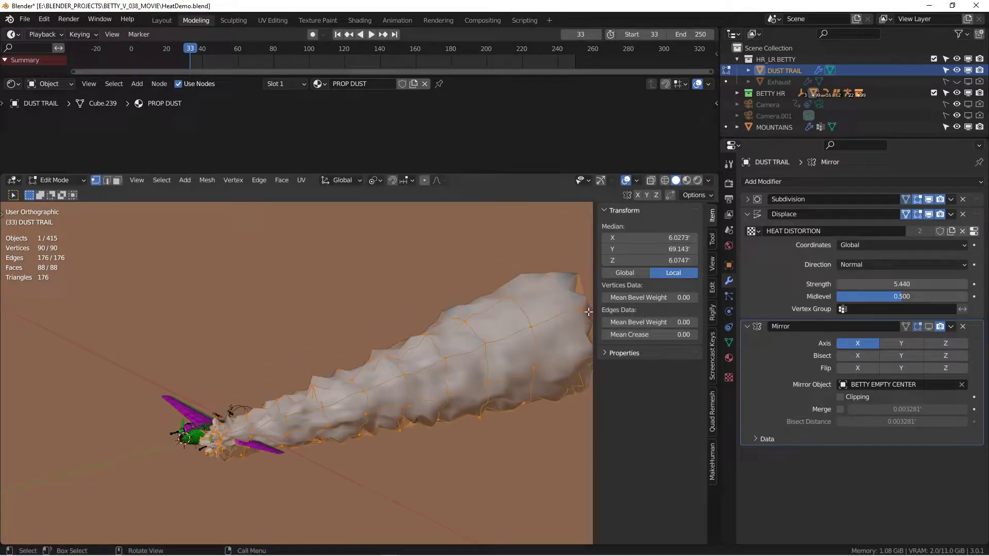
# - Collapse the Displace settings and toggle the Mirror modifier's viewport display on and off to compare both trails
pyautogui.click(748, 213)
pyautogui.click(929, 229)
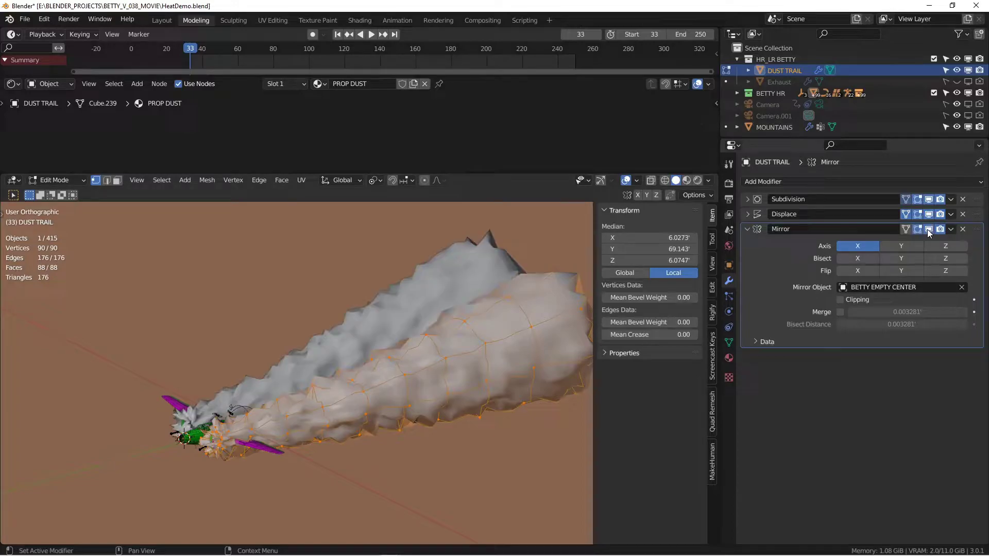
pyautogui.click(928, 230)
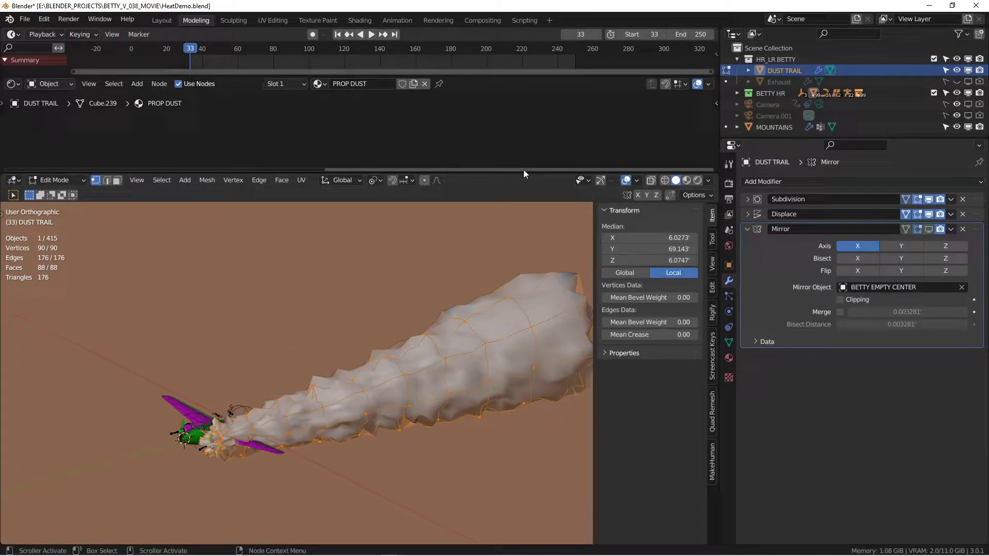
# - Return the DUST TRAIL to Object Mode and isolate it in local view
pyautogui.press('Tab')
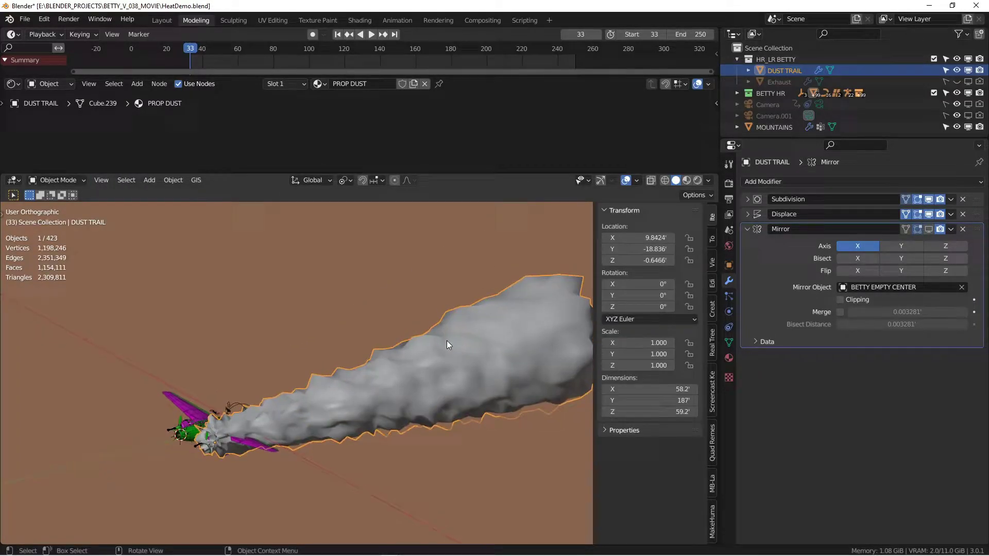
pyautogui.press('KP_Divide')
pyautogui.keyDown('shift'); pyautogui.moveTo(446, 341); pyautogui.dragTo(342, 351, button='middle'); pyautogui.keyUp('shift')
pyautogui.scroll(3, 446, 341)
pyautogui.keyDown('shift'); pyautogui.moveTo(277, 343); pyautogui.dragTo(493, 322, button='middle'); pyautogui.keyUp('shift')
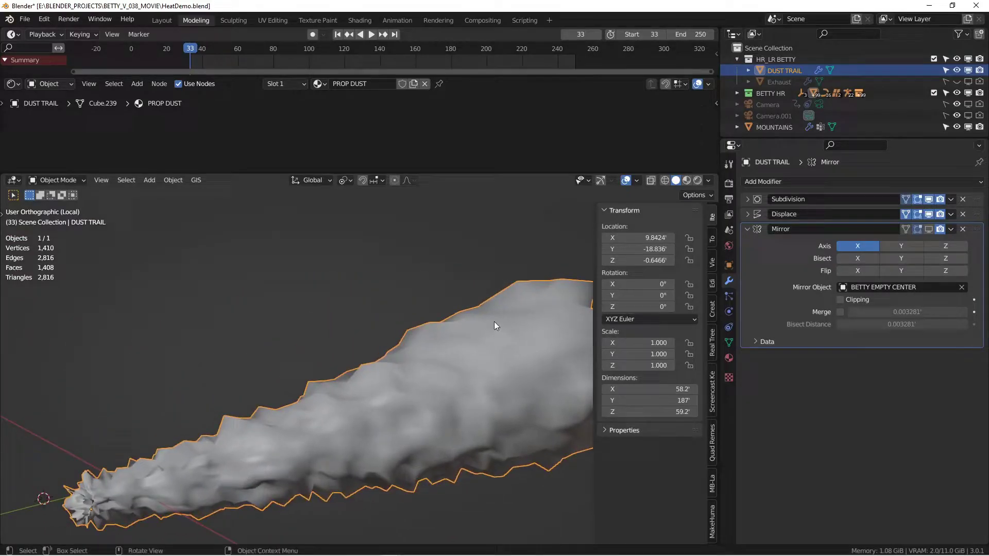
# - Enlarge the node editor and frame the whole PROP DUST node tree, with the dust trail in view below
pyautogui.moveTo(523, 174); pyautogui.dragTo(516, 303)
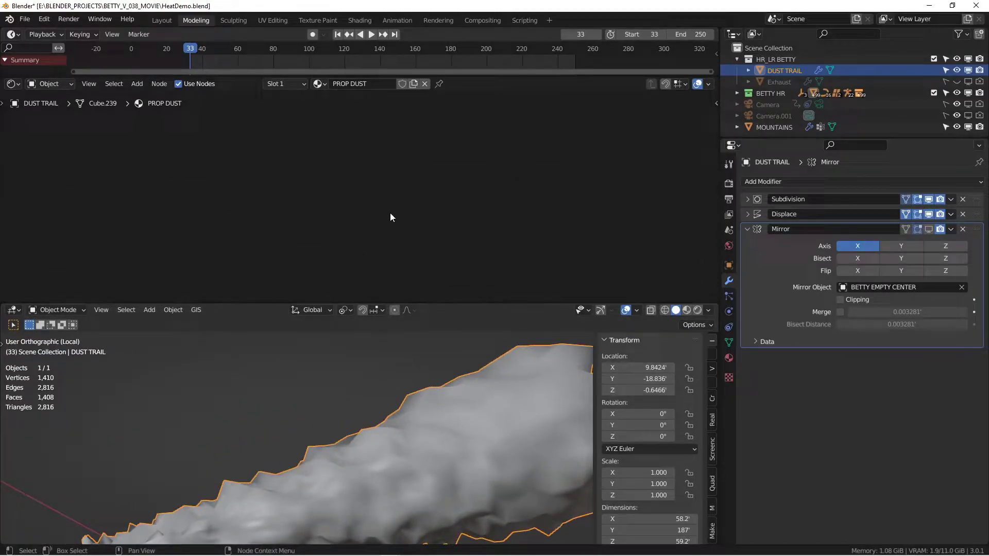
pyautogui.press('Home')
pyautogui.scroll(5, 390, 212)
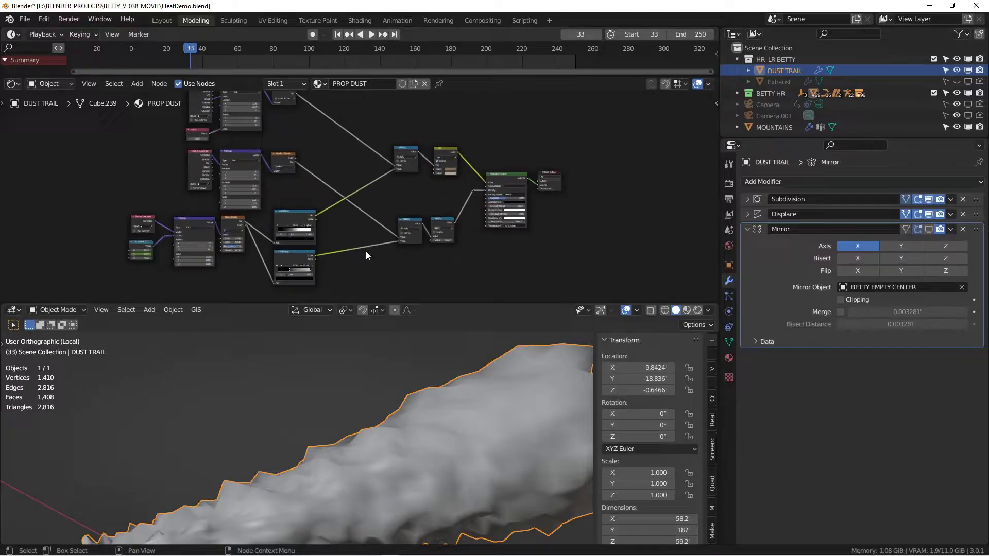
pyautogui.moveTo(455, 489); pyautogui.dragTo(395, 452, button='middle')
pyautogui.scroll(3, 393, 448)
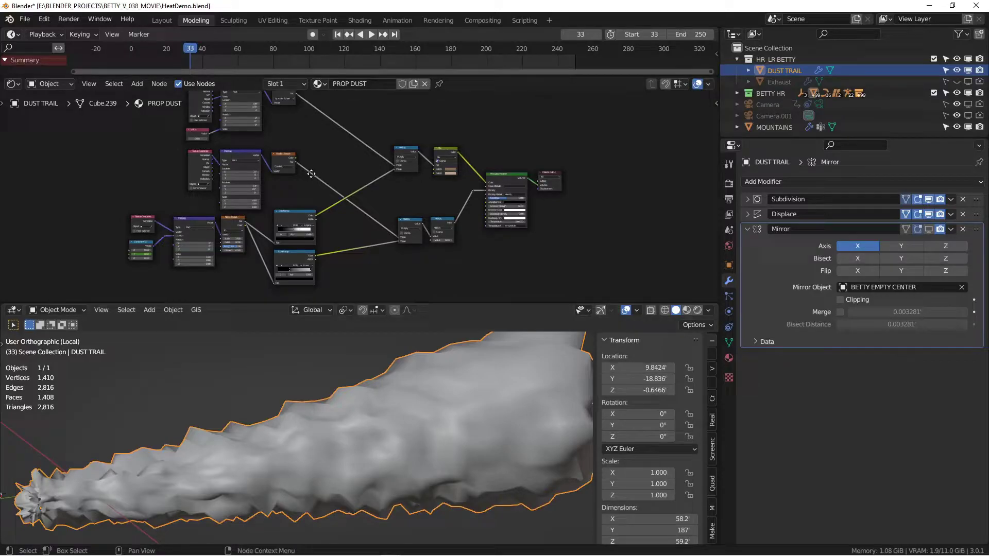
# - Examine the PROP DUST material's Texture Coordinate, Combine XYZ, Mapping and Noise Texture nodes feeding the two ColorRamps
pyautogui.moveTo(311, 174); pyautogui.dragTo(423, 204, button='middle')
pyautogui.scroll(3, 392, 190)
pyautogui.moveTo(324, 296); pyautogui.dragTo(403, 197, button='middle')
pyautogui.scroll(4, 403, 197)
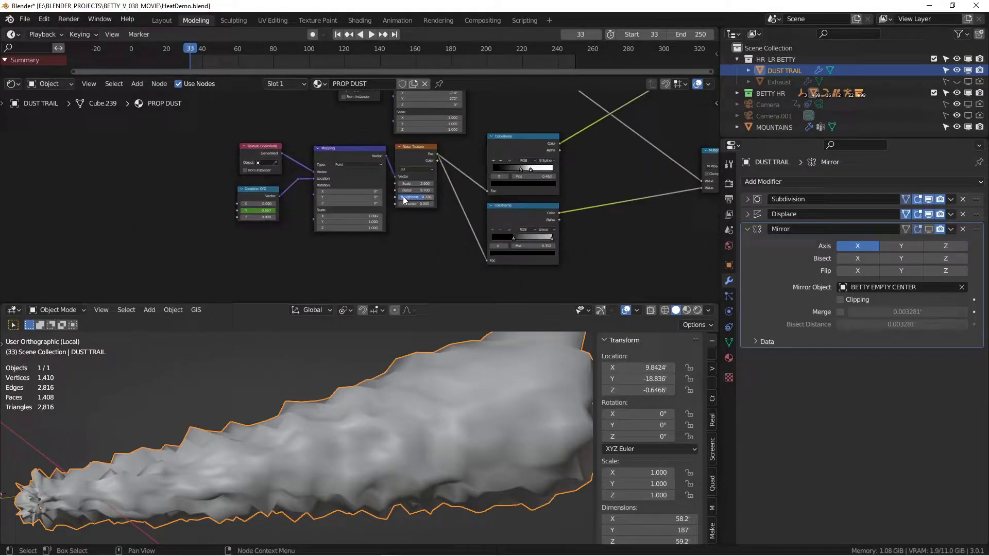
pyautogui.scroll(4, 403, 196)
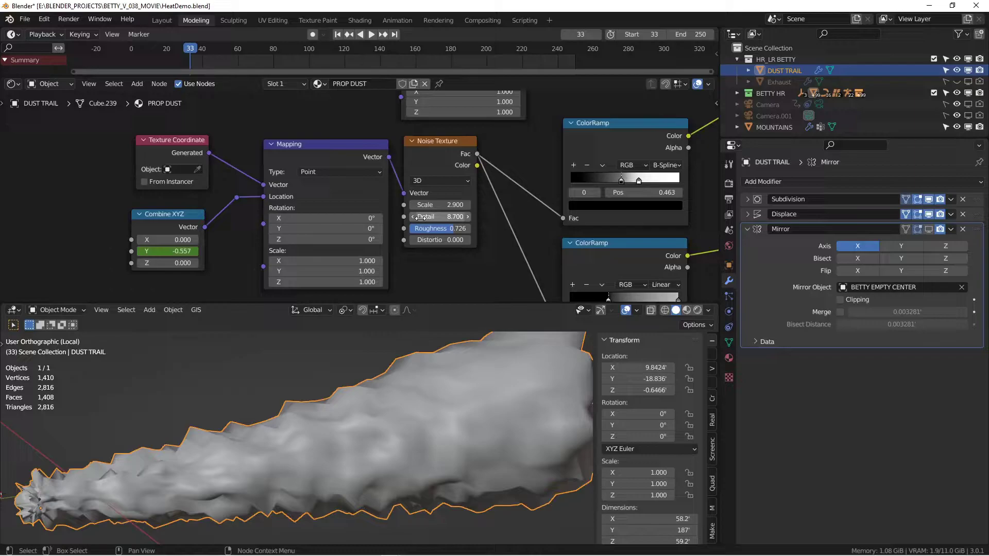
# - Preview the Noise Texture node on the dust trail and switch the viewport to rendered shading
pyautogui.click(444, 142)
pyautogui.keyDown('ctrl'); pyautogui.keyDown('shift'); pyautogui.click(445, 141); pyautogui.keyUp('shift'); pyautogui.keyUp('ctrl')
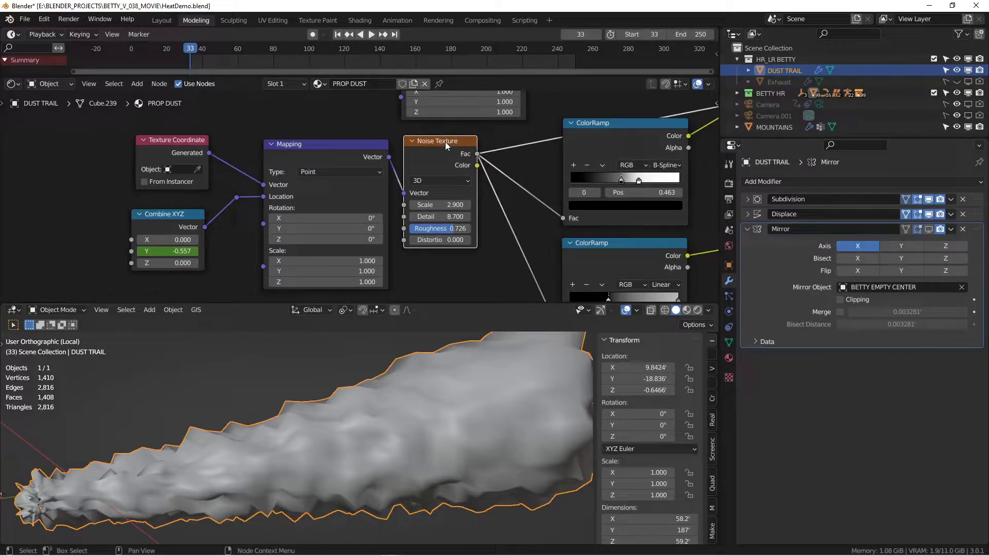
pyautogui.click(695, 309)
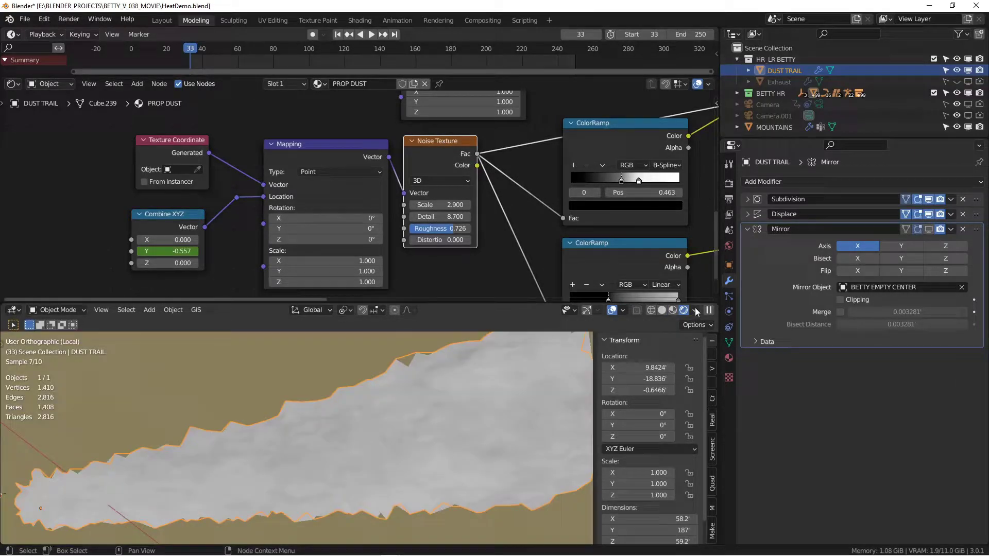
pyautogui.moveTo(445, 144); pyautogui.dragTo(374, 156, button='middle')
pyautogui.scroll(4, 336, 474)
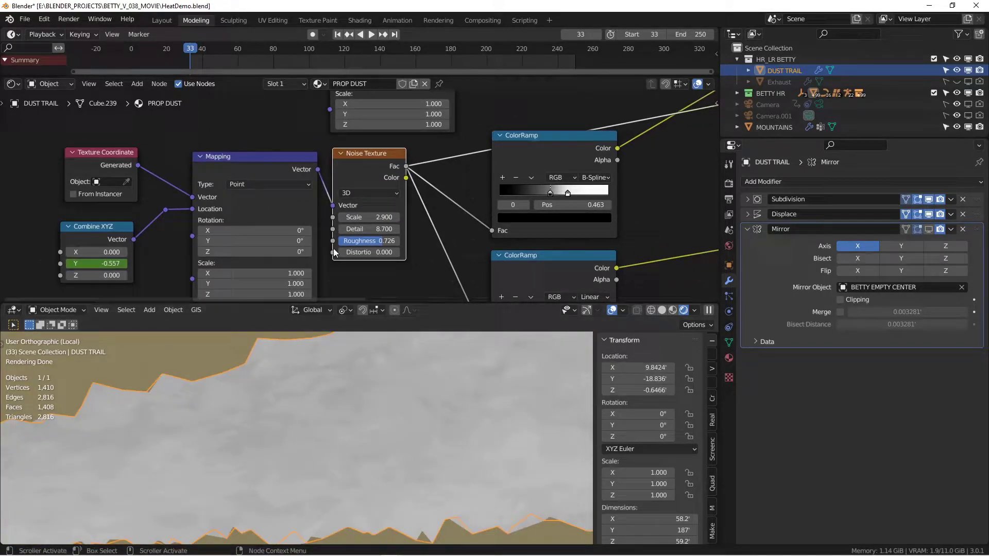
# - Select the Combine XYZ node and play and scrub the animation to watch its animated Y value move the noise
pyautogui.moveTo(188, 233); pyautogui.dragTo(357, 184, button='middle')
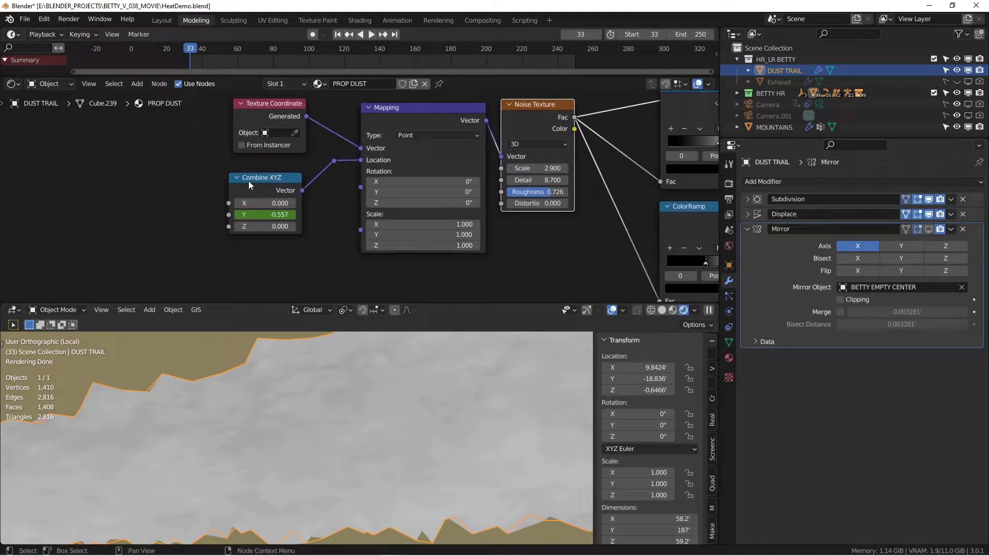
pyautogui.click(249, 181)
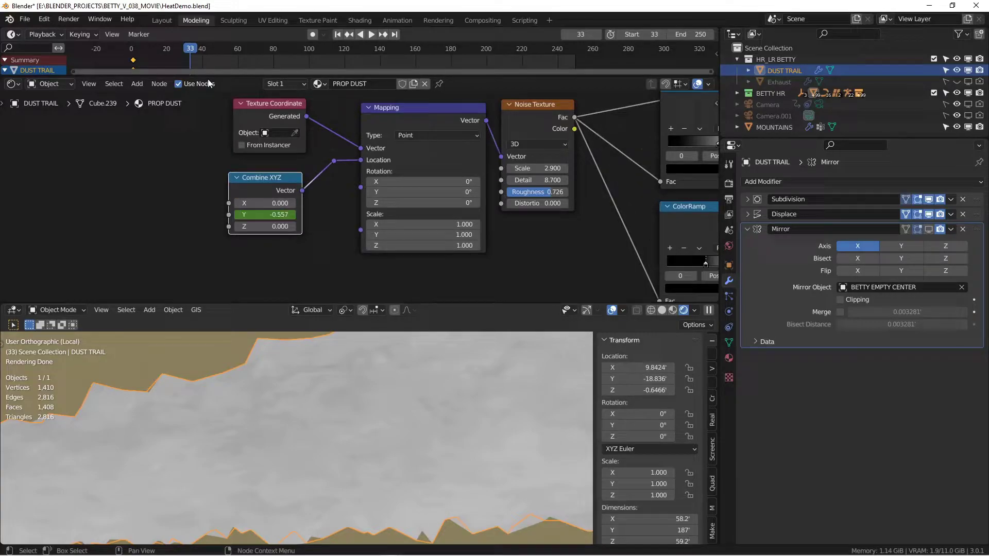
pyautogui.press('space')
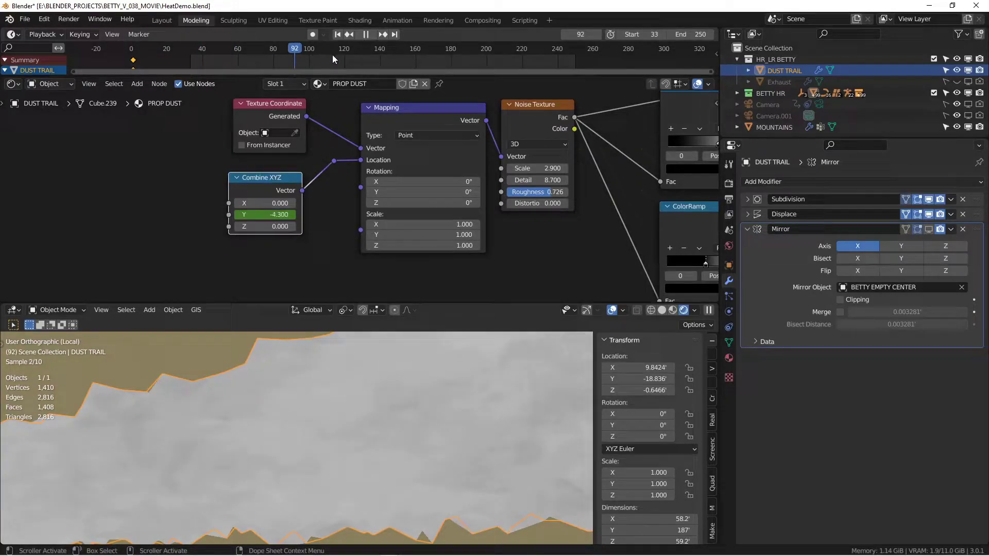
pyautogui.press('space')
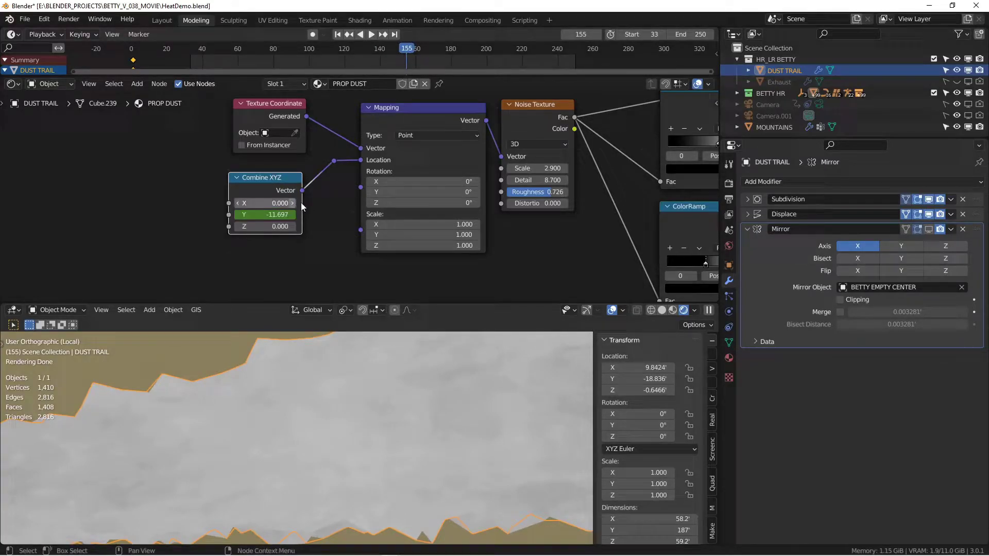
pyautogui.moveTo(381, 191); pyautogui.dragTo(228, 216, button='middle')
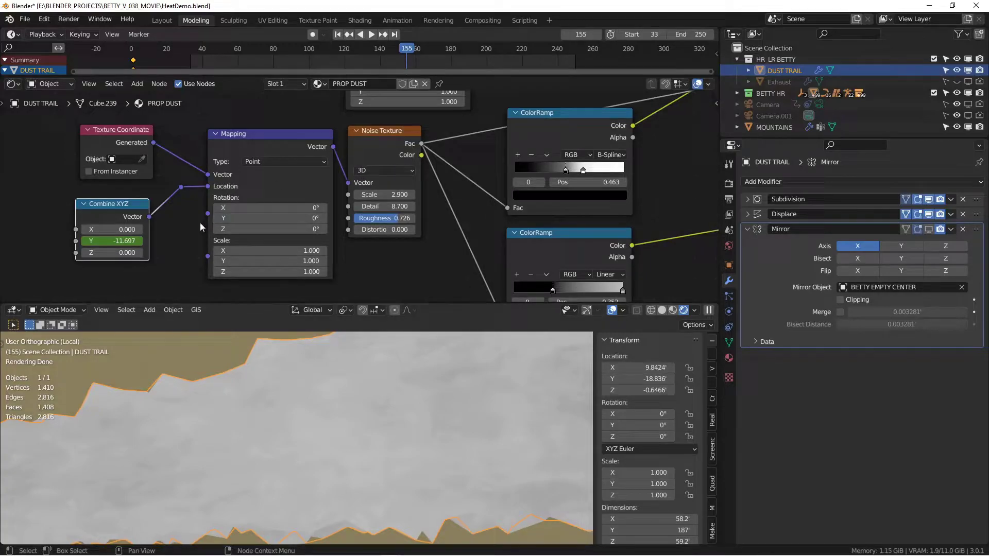
pyautogui.press('space')
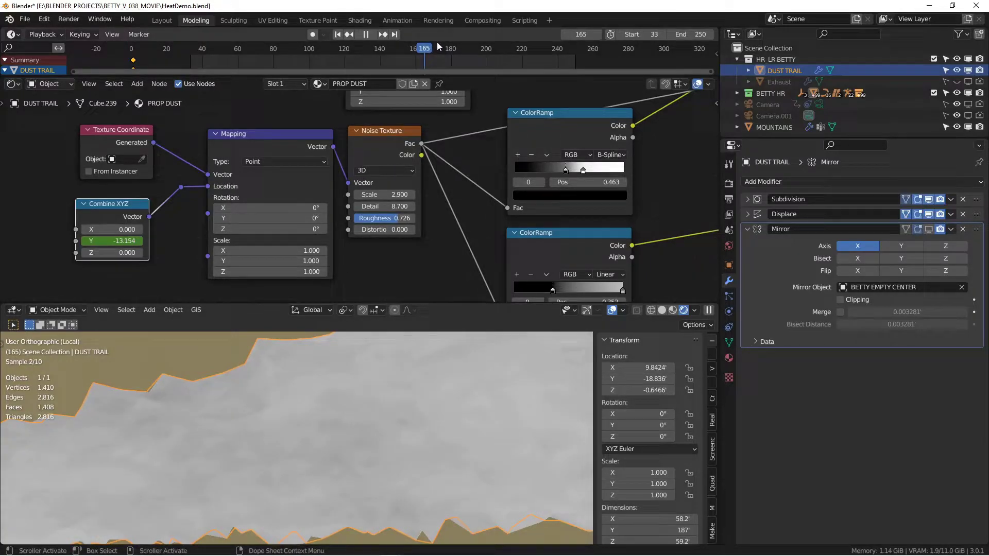
pyautogui.moveTo(489, 42); pyautogui.dragTo(381, 41)
pyautogui.press('space')
# - Preview the B-Spline ColorRamp on the dust trail and play the animation from frame 33
pyautogui.moveTo(467, 154); pyautogui.dragTo(310, 176, button='middle')
pyautogui.scroll(-5, 328, 180)
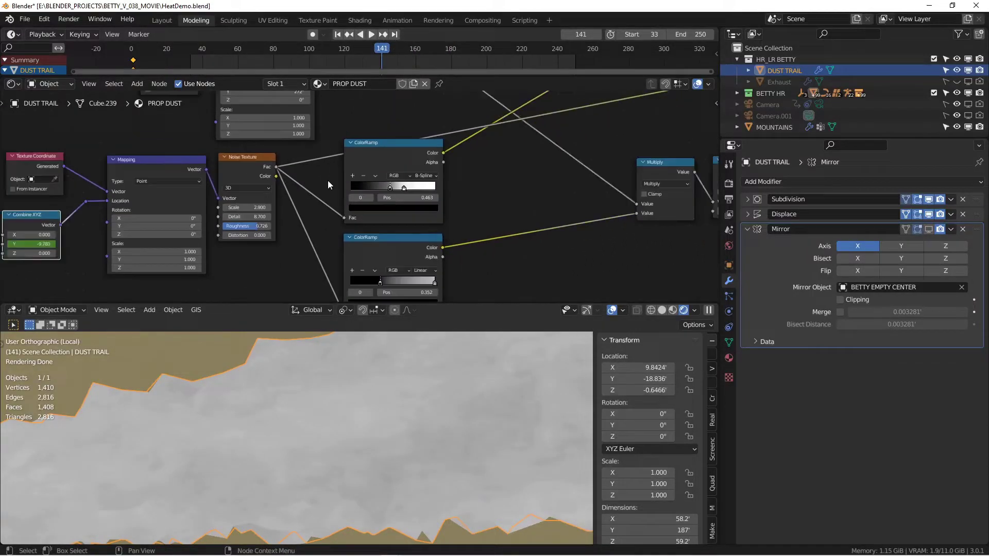
pyautogui.click(382, 159)
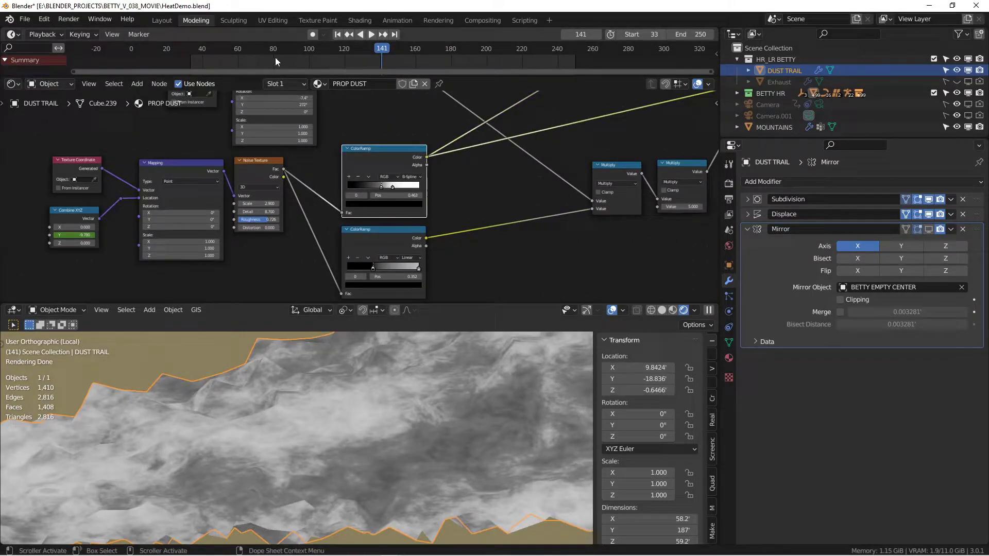
pyautogui.click(338, 34)
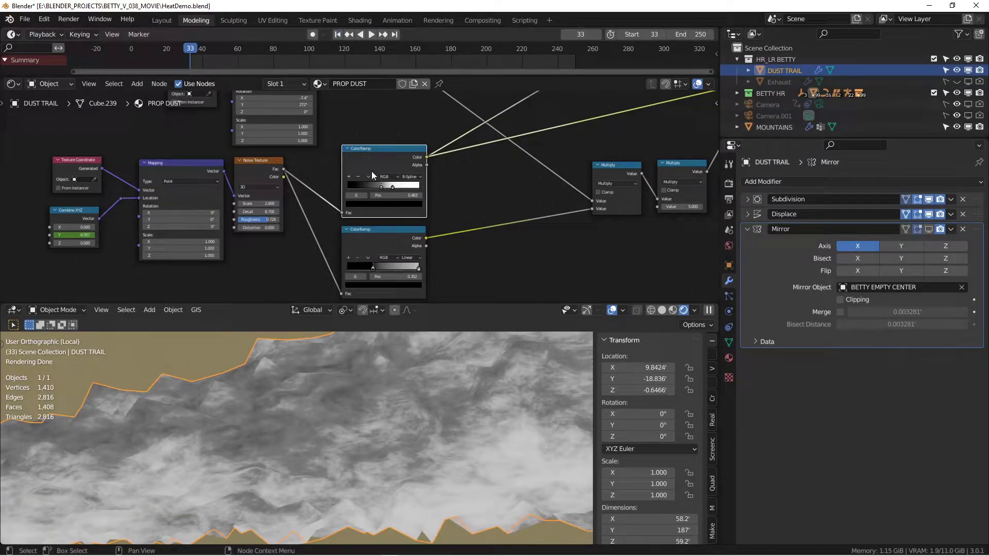
pyautogui.press('space')
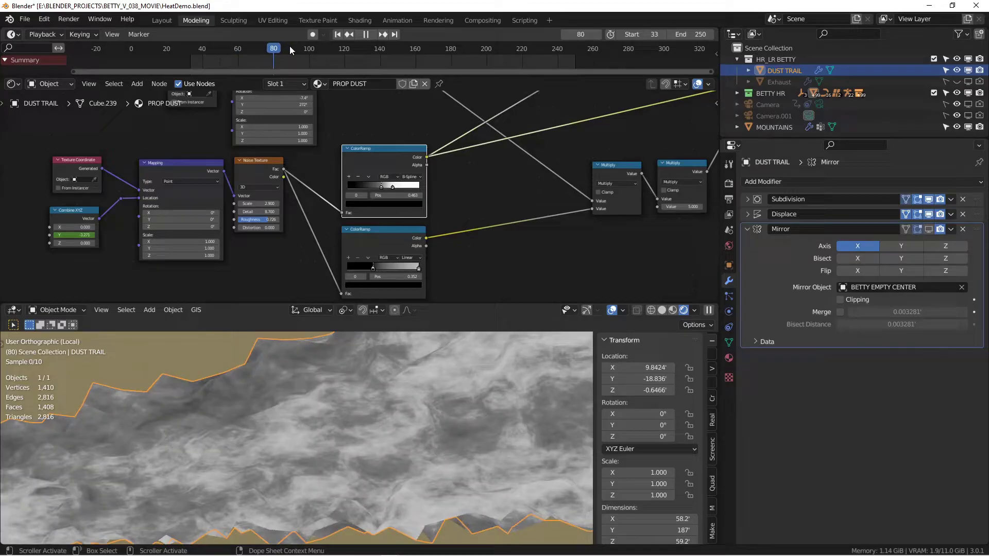
pyautogui.press('space')
# - Preview the Quadratic Gradient Texture on the dust trail and inspect the whole shape in an enlarged 3D viewport
pyautogui.scroll(-3, 412, 214)
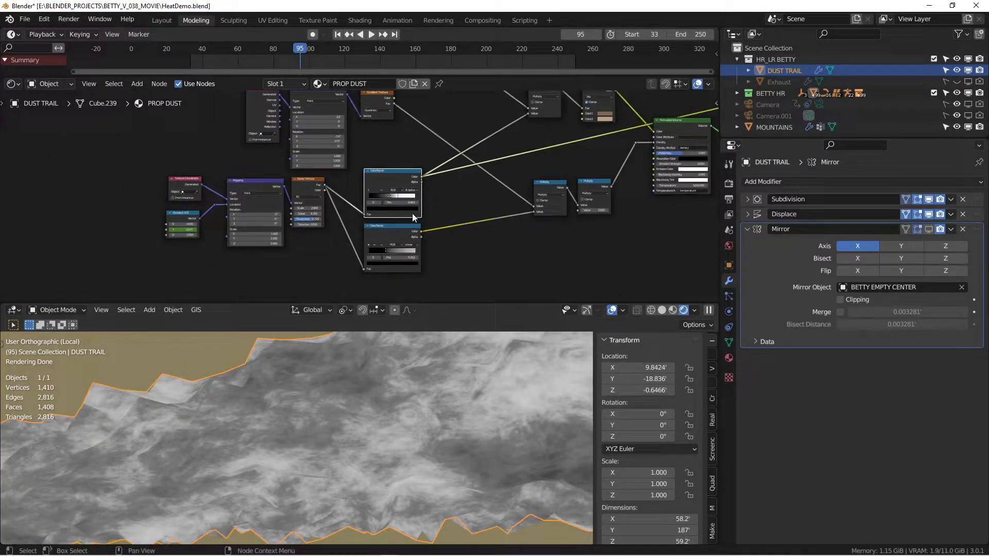
pyautogui.scroll(5, 356, 218)
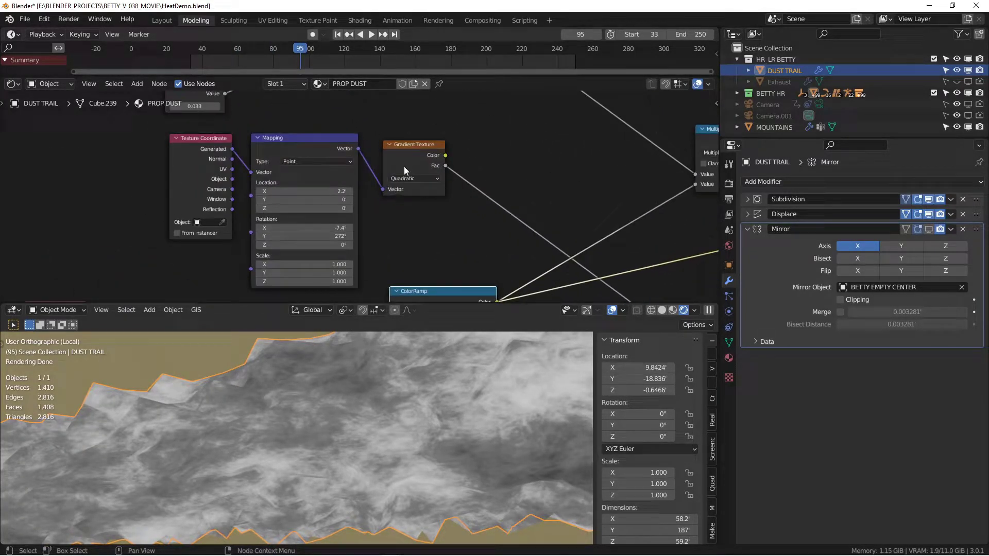
pyautogui.keyDown('ctrl'); pyautogui.keyDown('shift'); pyautogui.click(406, 151); pyautogui.keyUp('shift'); pyautogui.keyUp('ctrl')
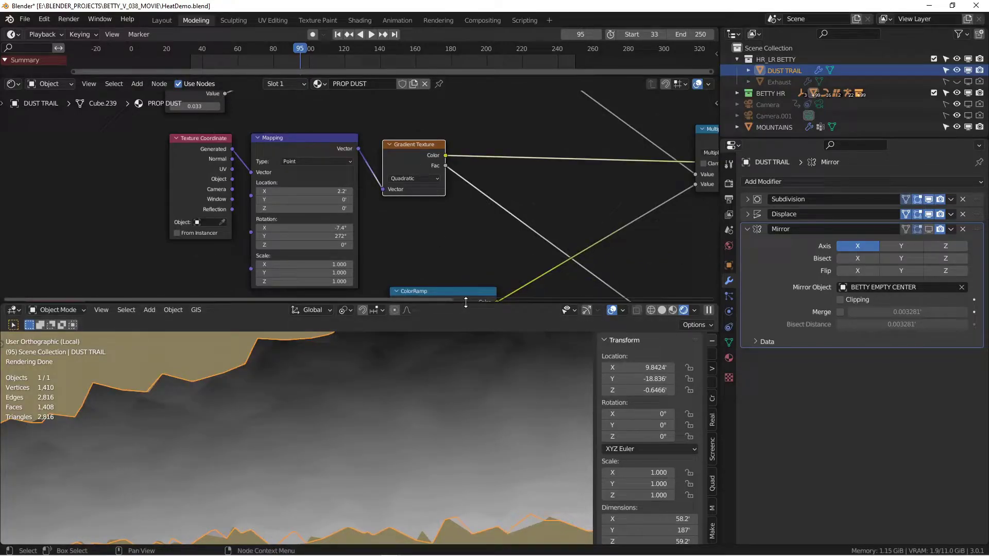
pyautogui.moveTo(466, 303); pyautogui.dragTo(453, 157)
pyautogui.moveTo(420, 309); pyautogui.dragTo(396, 333, button='middle')
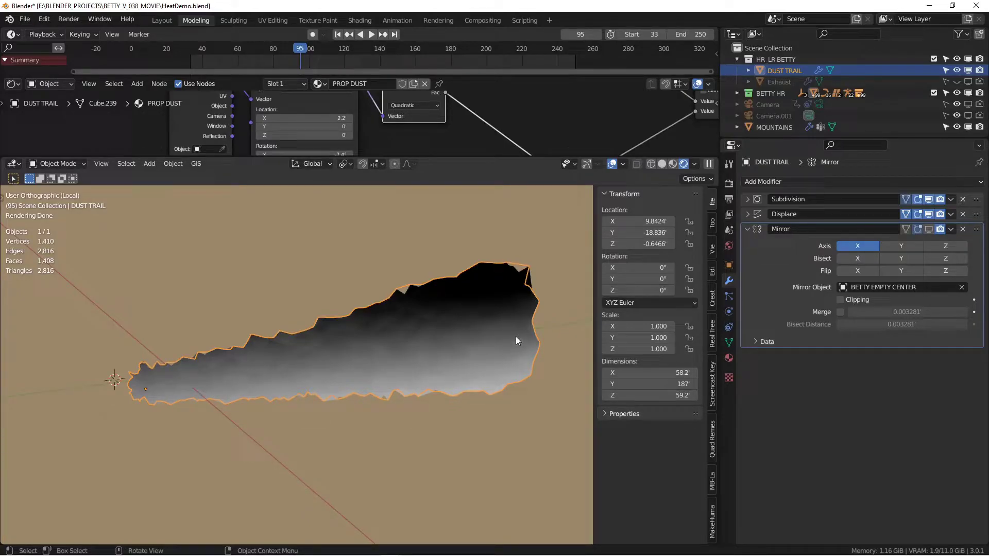
pyautogui.moveTo(487, 276); pyautogui.dragTo(524, 277, button='middle')
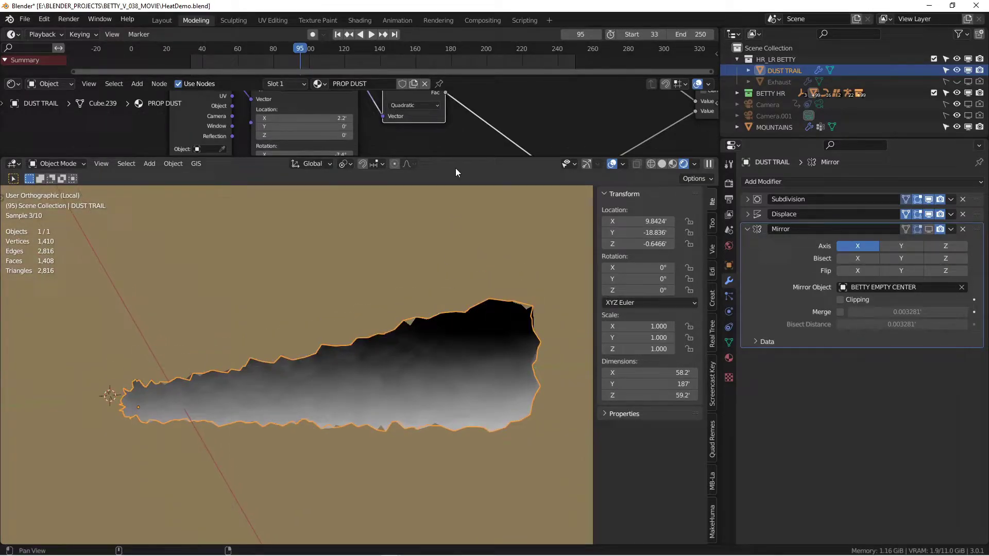
# - Enlarge the node editor again and preview the first Multiply node of the density branch on the dust trail
pyautogui.moveTo(455, 157); pyautogui.dragTo(520, 281)
pyautogui.moveTo(586, 225); pyautogui.dragTo(428, 165, button='middle')
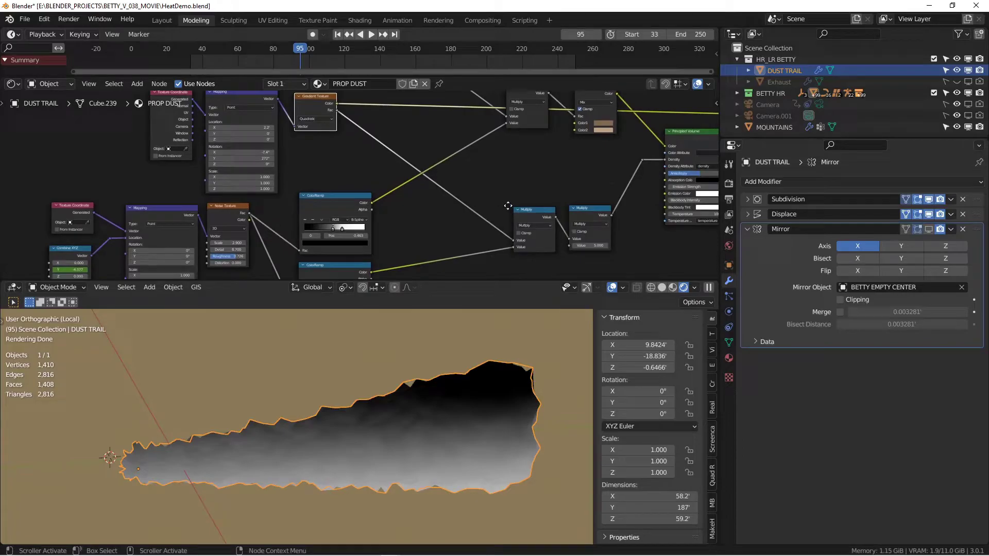
pyautogui.moveTo(508, 205); pyautogui.dragTo(478, 181, button='middle')
pyautogui.scroll(3, 501, 189)
pyautogui.click(502, 189)
pyautogui.keyDown('ctrl'); pyautogui.keyDown('shift'); pyautogui.click(503, 187); pyautogui.keyUp('shift'); pyautogui.keyUp('ctrl')
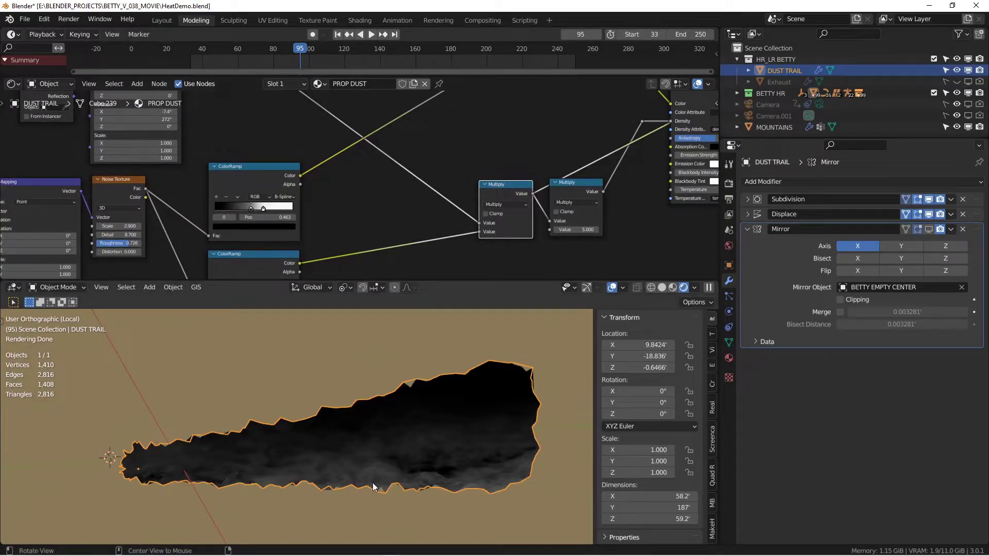
pyautogui.moveTo(373, 483); pyautogui.dragTo(320, 458, button='middle')
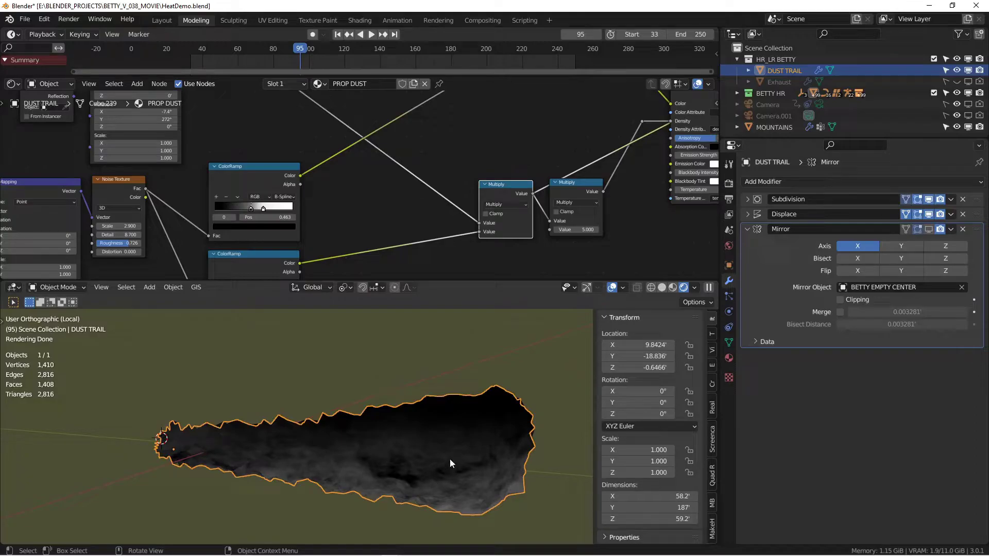
# - Preview the Quadratic Sphere Gradient Texture and inspect its falloff along the dust trail from several angles
pyautogui.scroll(-4, 517, 185)
pyautogui.moveTo(586, 156); pyautogui.dragTo(478, 157, button='middle')
pyautogui.moveTo(411, 95); pyautogui.dragTo(530, 203, button='middle')
pyautogui.moveTo(365, 131); pyautogui.dragTo(421, 187, button='middle')
pyautogui.scroll(2, 379, 163)
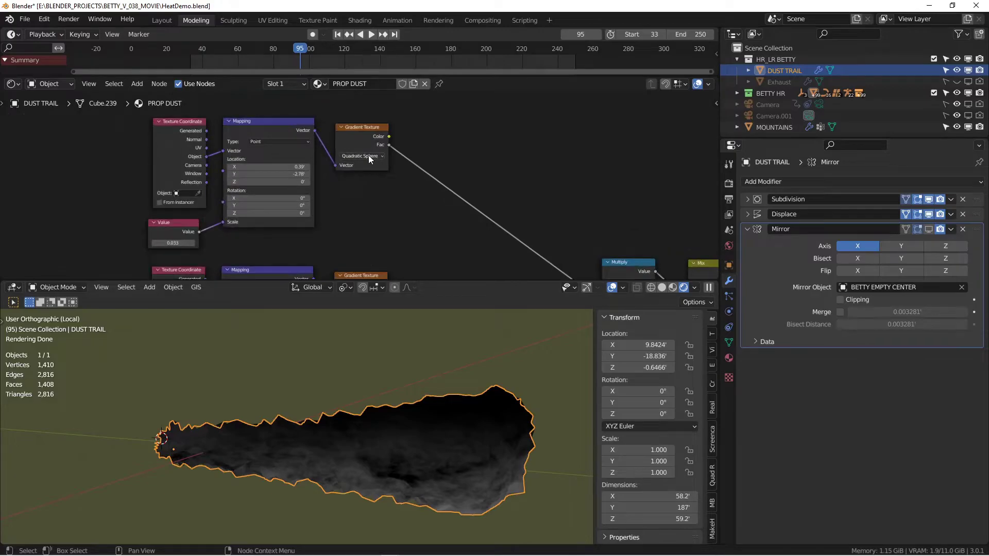
pyautogui.click(350, 133)
pyautogui.keyDown('ctrl'); pyautogui.keyDown('shift'); pyautogui.click(350, 131); pyautogui.keyUp('shift'); pyautogui.keyUp('ctrl')
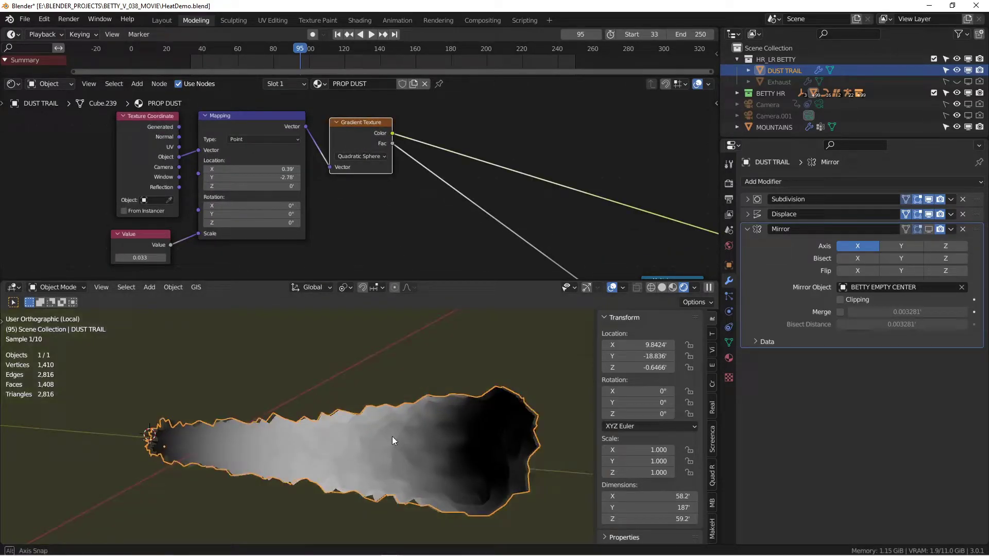
pyautogui.moveTo(392, 437); pyautogui.dragTo(433, 438, button='middle')
pyautogui.moveTo(332, 430); pyautogui.dragTo(357, 424, button='middle')
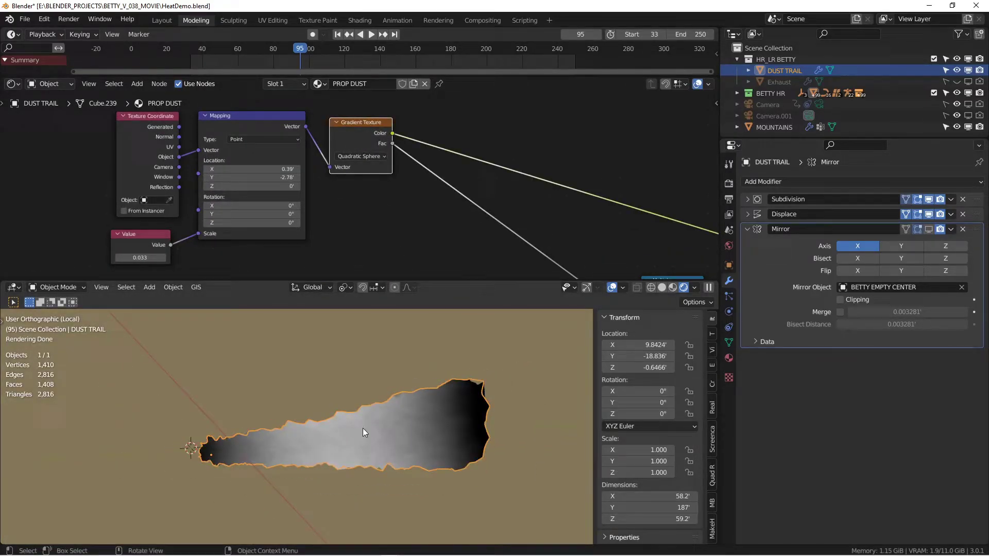
# - Preview the Multiply node that feeds the Mix node's factor on the dust trail
pyautogui.scroll(-2, 535, 197)
pyautogui.moveTo(549, 212); pyautogui.dragTo(409, 159, button='middle')
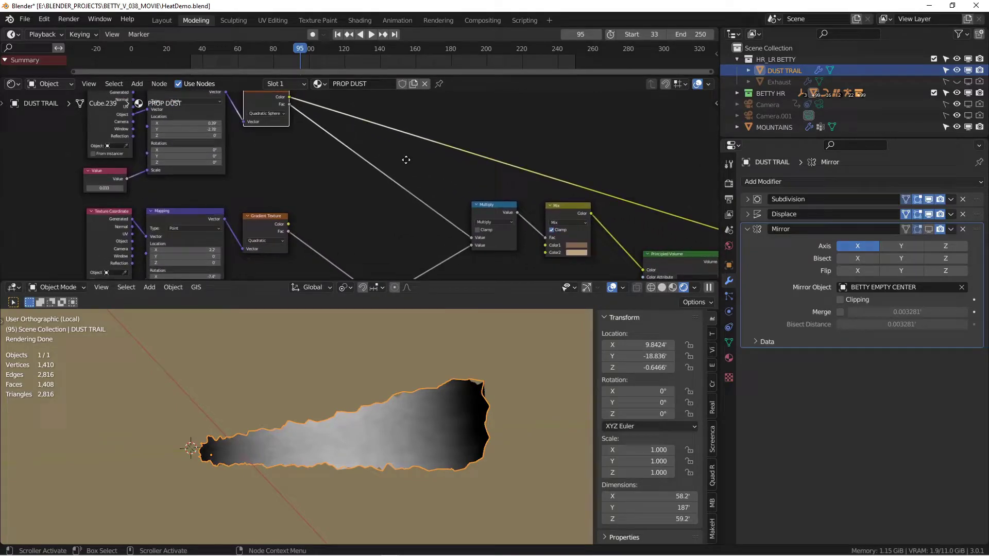
pyautogui.click(500, 208)
pyautogui.keyDown('ctrl'); pyautogui.keyDown('shift'); pyautogui.click(498, 208); pyautogui.keyUp('shift'); pyautogui.keyUp('ctrl')
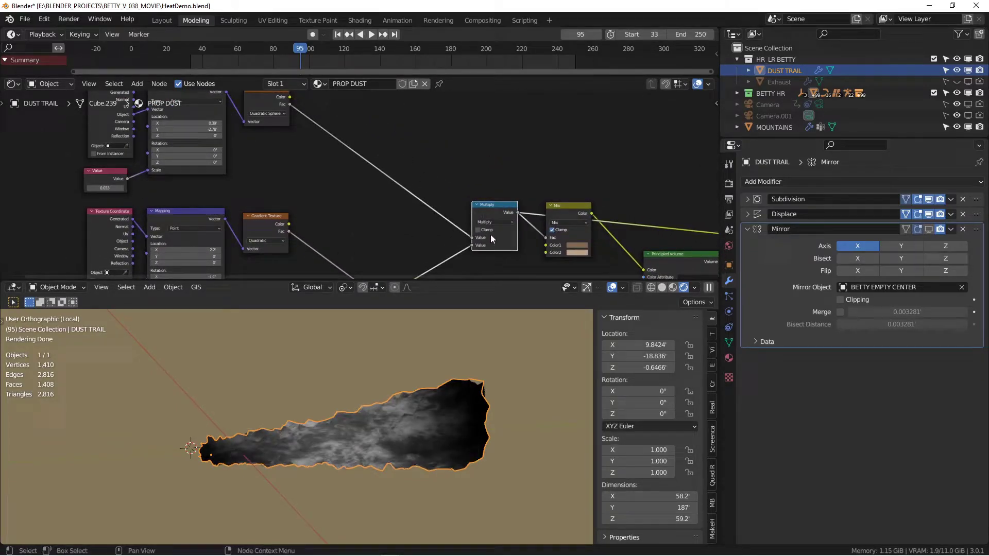
pyautogui.moveTo(525, 225); pyautogui.dragTo(461, 175, button='middle')
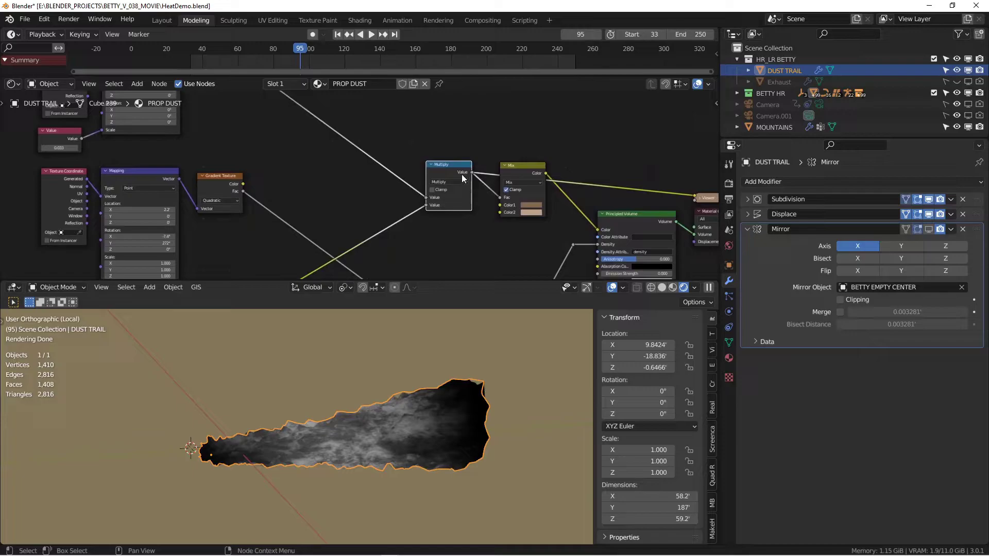
# - Preview the Mix node and examine its two blended browns close up on the dust trail
pyautogui.scroll(4, 509, 188)
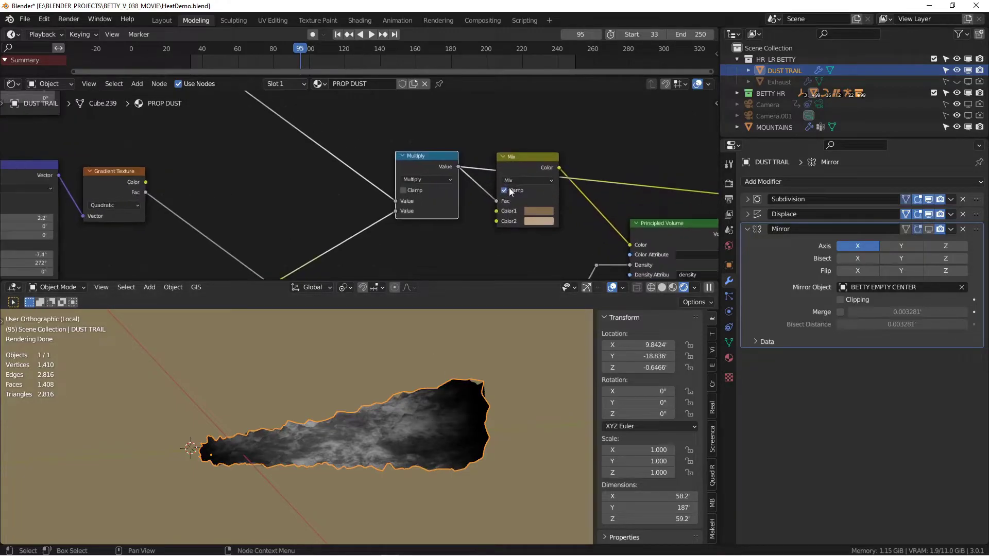
pyautogui.keyDown('ctrl'); pyautogui.keyDown('shift'); pyautogui.click(530, 157); pyautogui.keyUp('shift'); pyautogui.keyUp('ctrl')
pyautogui.scroll(6, 397, 428)
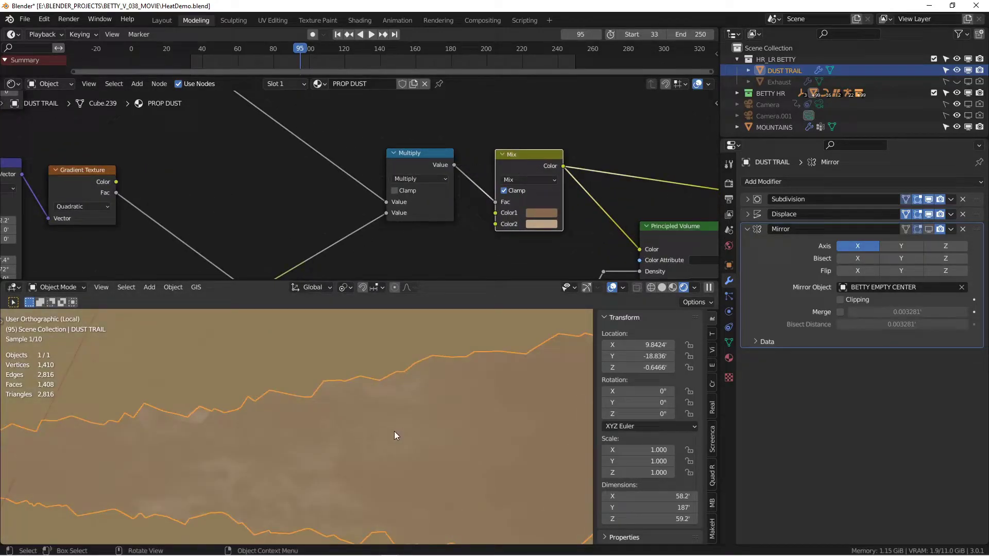
pyautogui.scroll(-2, 467, 263)
pyautogui.scroll(-1, 455, 325)
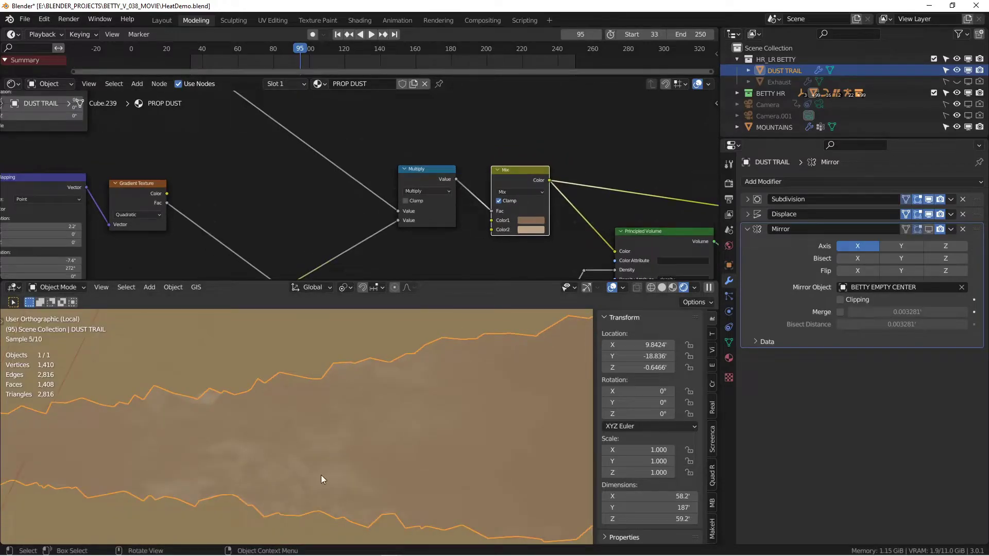
# - Try different brightness levels for the Mix node's Color1 and settle on a darker brown
pyautogui.click(537, 221)
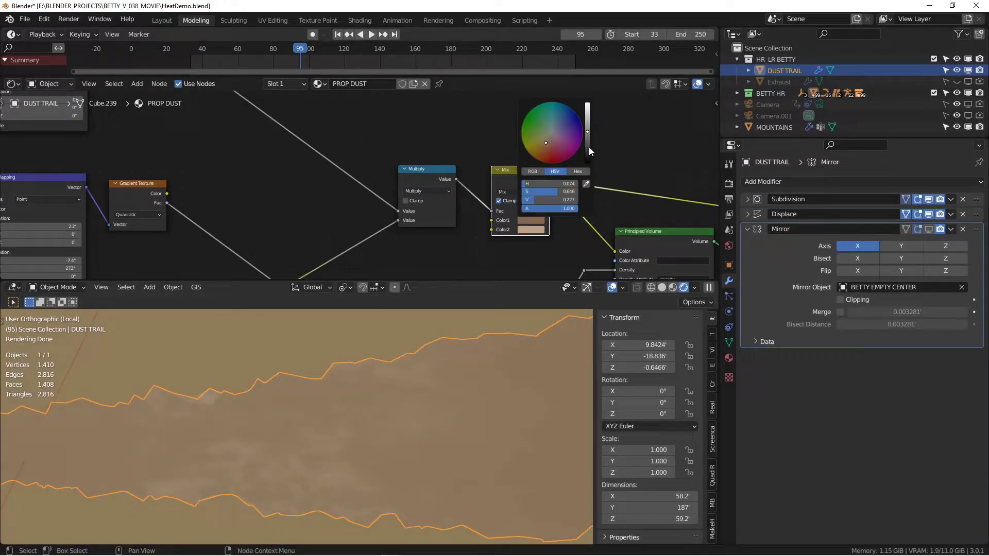
pyautogui.click(589, 147)
pyautogui.click(589, 132)
pyautogui.click(588, 134)
pyautogui.click(589, 138)
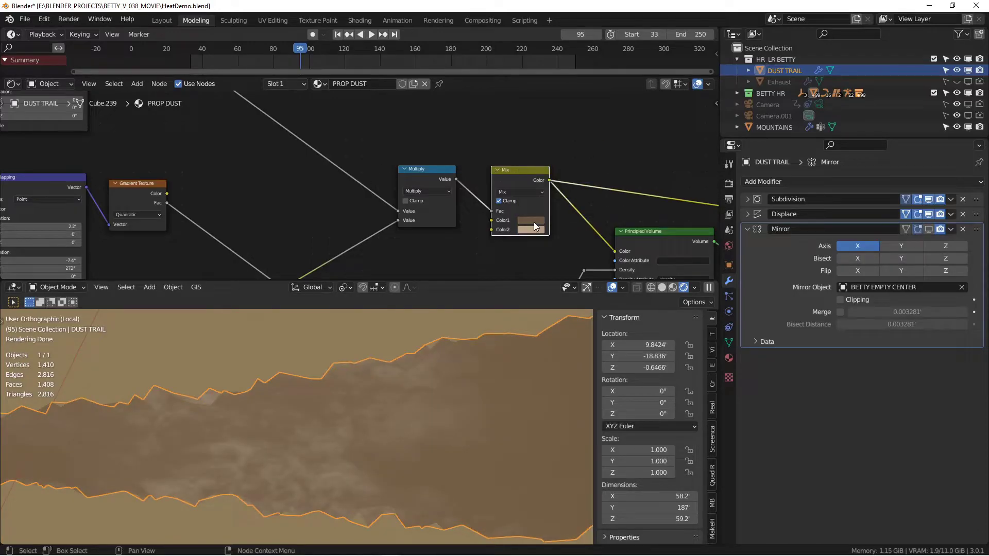
pyautogui.click(533, 220)
pyautogui.click(588, 130)
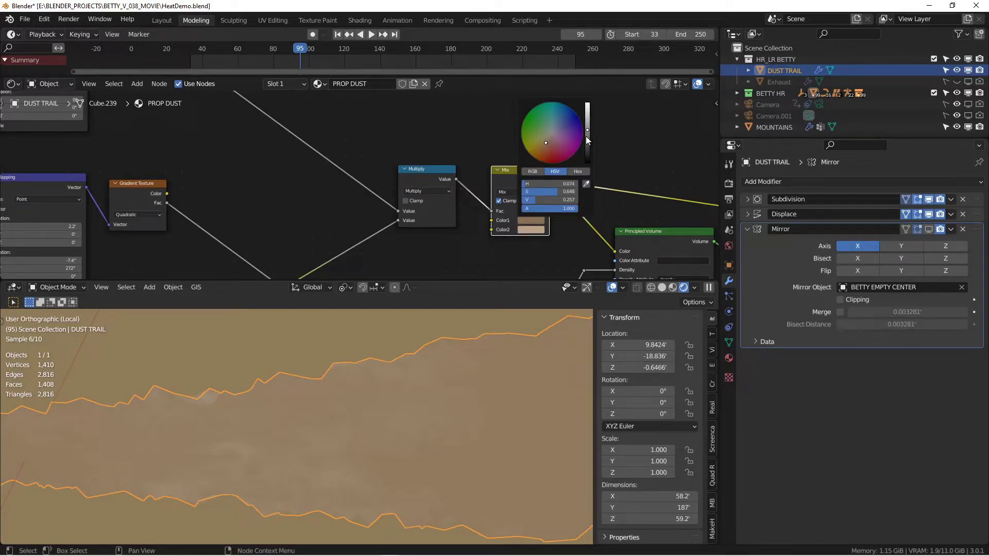
pyautogui.moveTo(588, 132); pyautogui.dragTo(587, 137)
# - Review how the gradient and ColorRamp branches feed the Multiply and Mix nodes
pyautogui.scroll(-9, 232, 180)
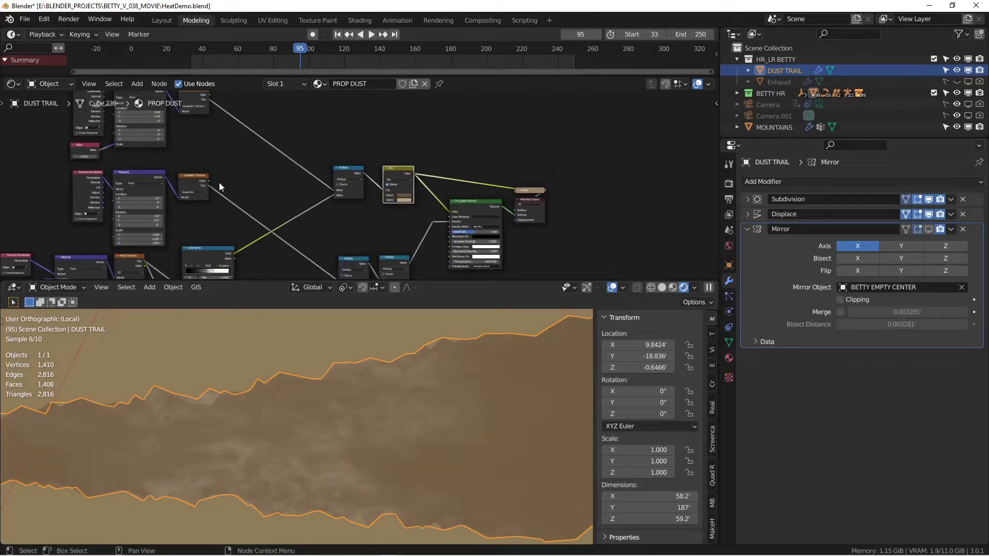
pyautogui.moveTo(219, 183); pyautogui.dragTo(317, 212, button='middle')
pyautogui.scroll(4, 318, 212)
pyautogui.moveTo(350, 252); pyautogui.dragTo(356, 237, button='middle')
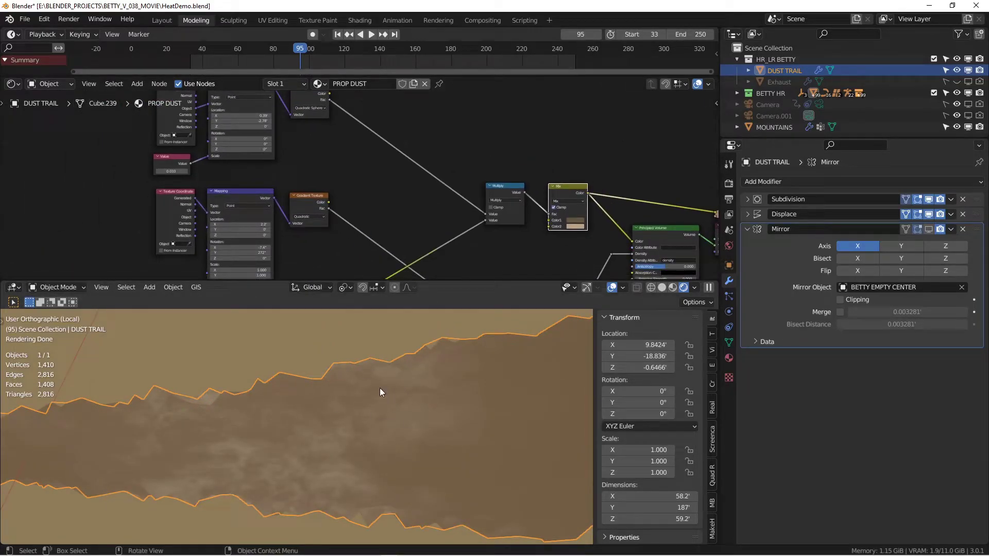
# - Preview the Principled Volume node so the dust trail renders with its volume shader
pyautogui.moveTo(498, 219); pyautogui.dragTo(347, 132, button='middle')
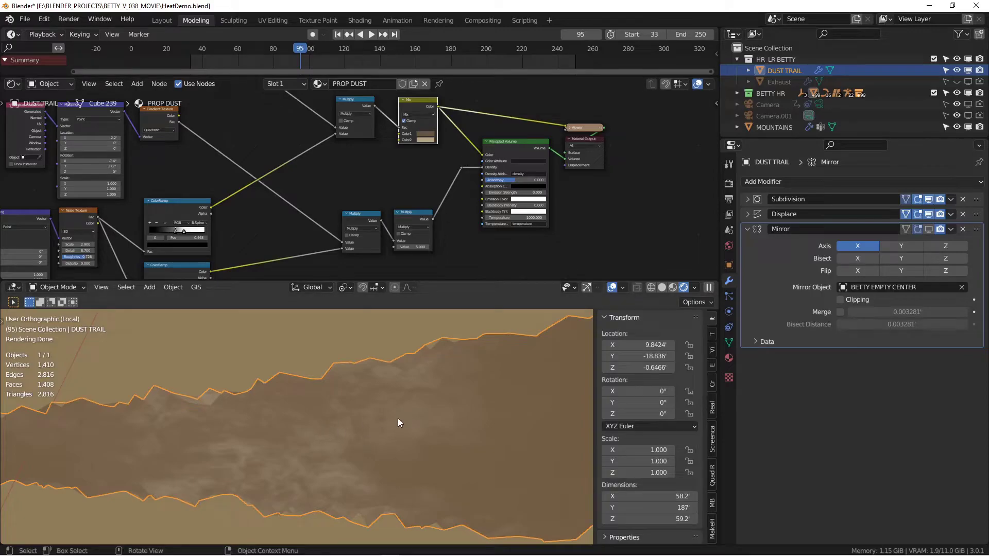
pyautogui.scroll(2, 453, 201)
pyautogui.click(533, 125)
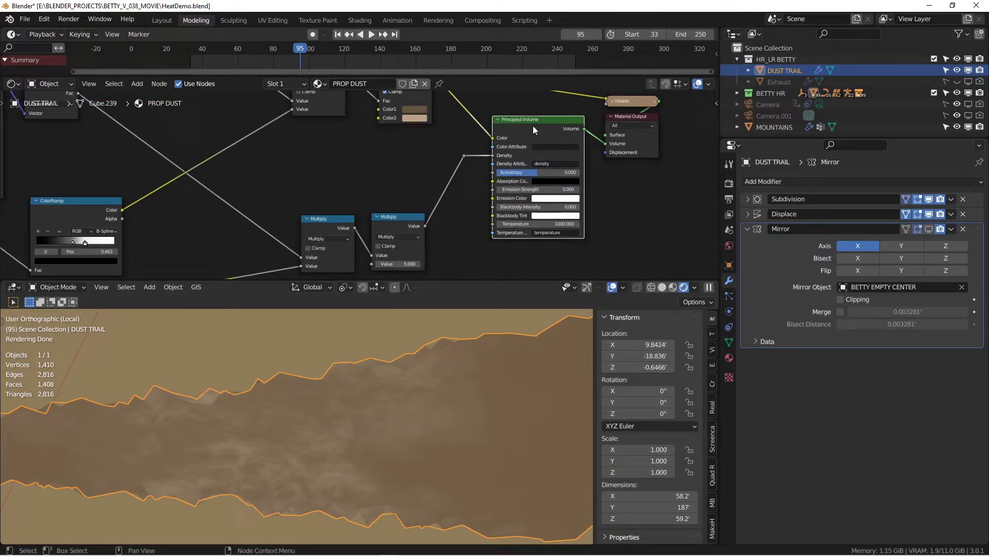
pyautogui.keyDown('ctrl'); pyautogui.keyDown('shift'); pyautogui.click(533, 122); pyautogui.keyUp('shift'); pyautogui.keyUp('ctrl')
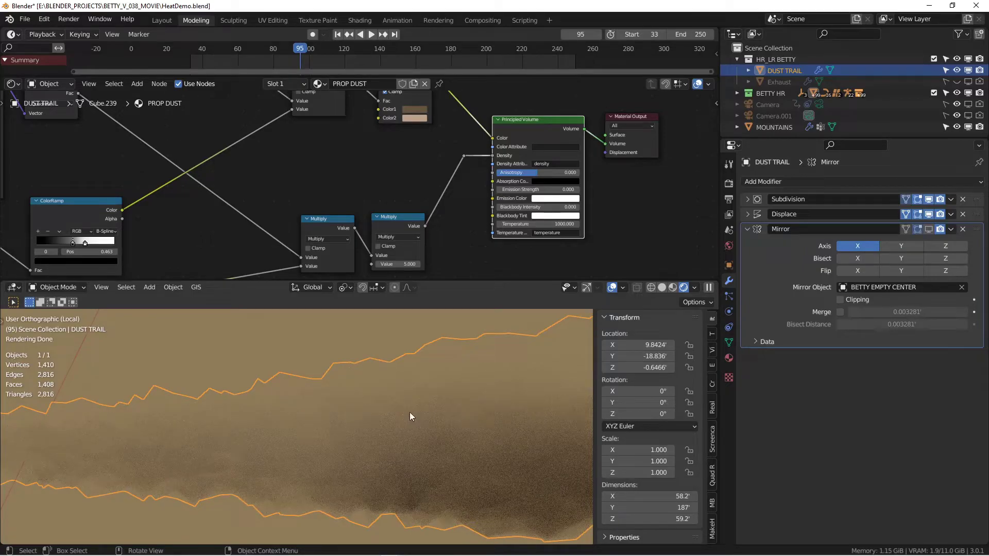
# - Cut the link into the Principled Volume's Density to inspect the whole trail without it, and reconnect the link
pyautogui.moveTo(419, 200); pyautogui.dragTo(408, 165, button='middle')
pyautogui.scroll(1, 412, 164)
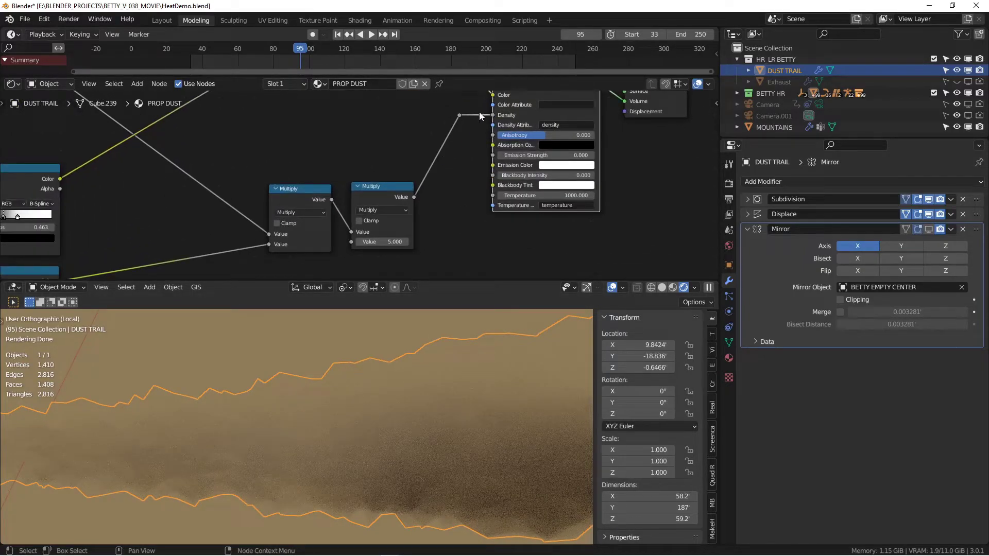
pyautogui.keyDown('ctrl'); pyautogui.moveTo(479, 112); pyautogui.dragTo(479, 123, button='right'); pyautogui.keyUp('ctrl')
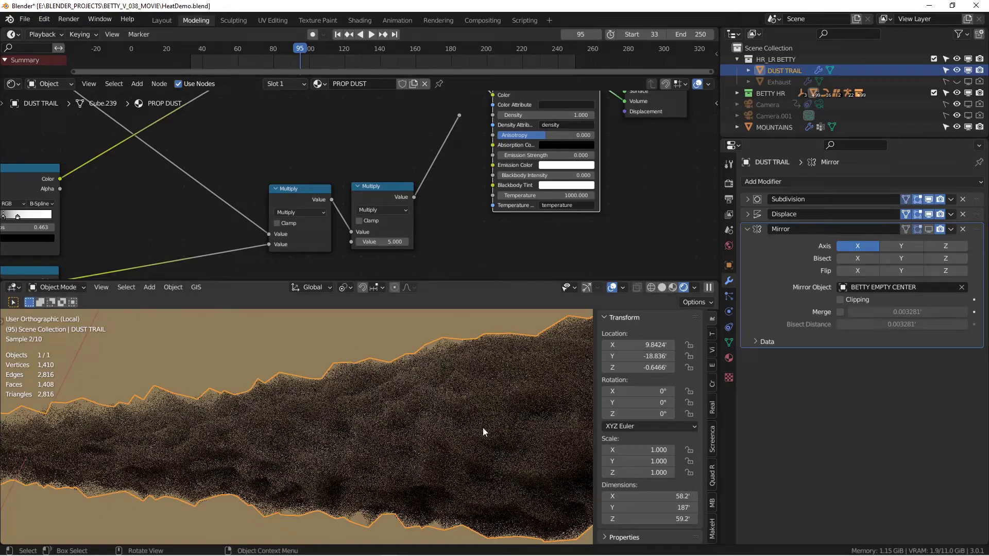
pyautogui.scroll(-5, 419, 425)
pyautogui.scroll(4, 433, 412)
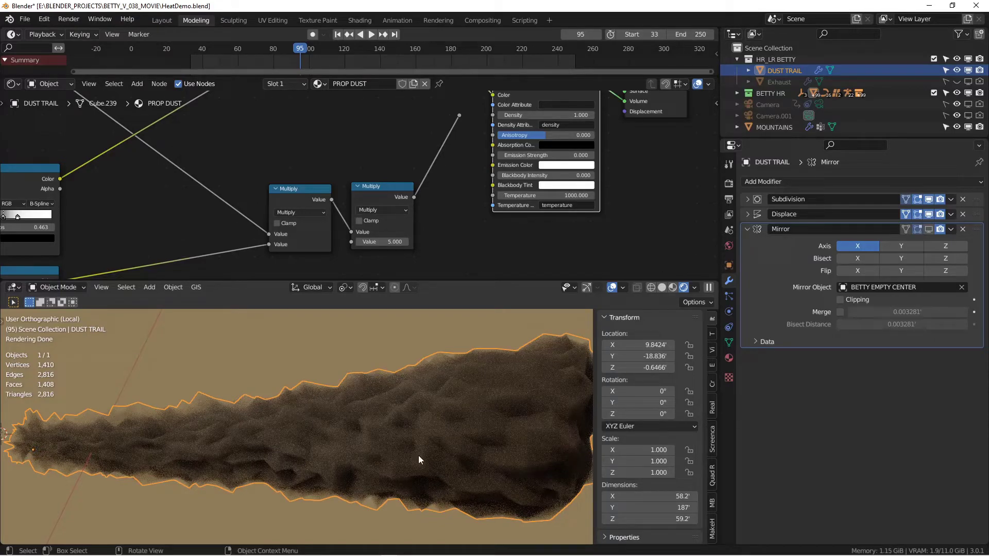
pyautogui.moveTo(459, 115); pyautogui.dragTo(493, 115)
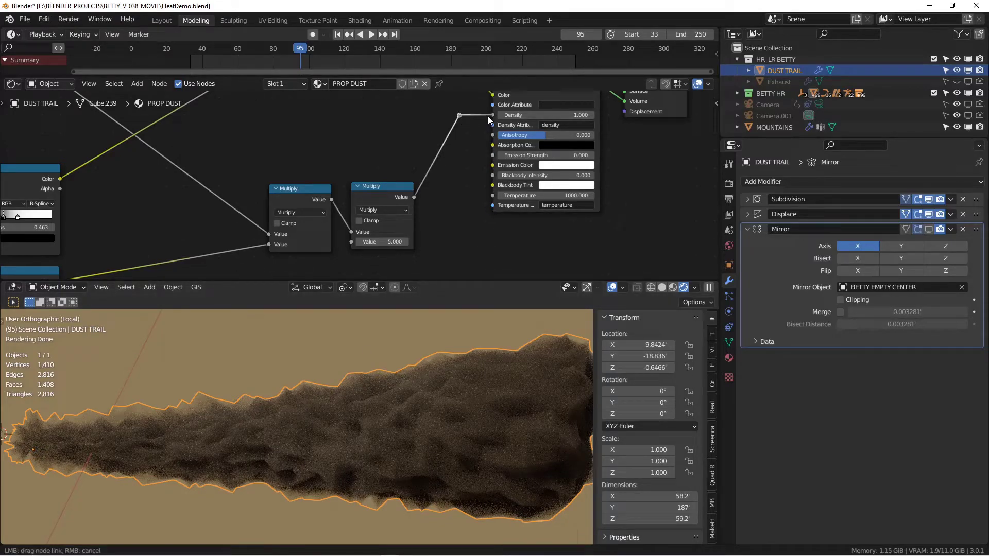
# - Try feeding the first Multiply node straight into the Density link, bypassing the second Multiply, and reconnect the second one
pyautogui.click(388, 184)
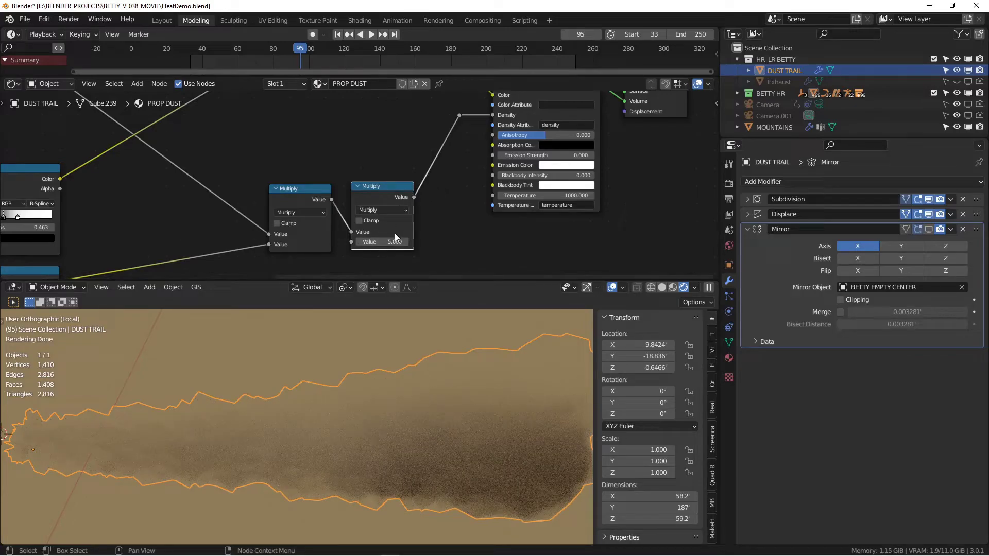
pyautogui.scroll(1, 401, 231)
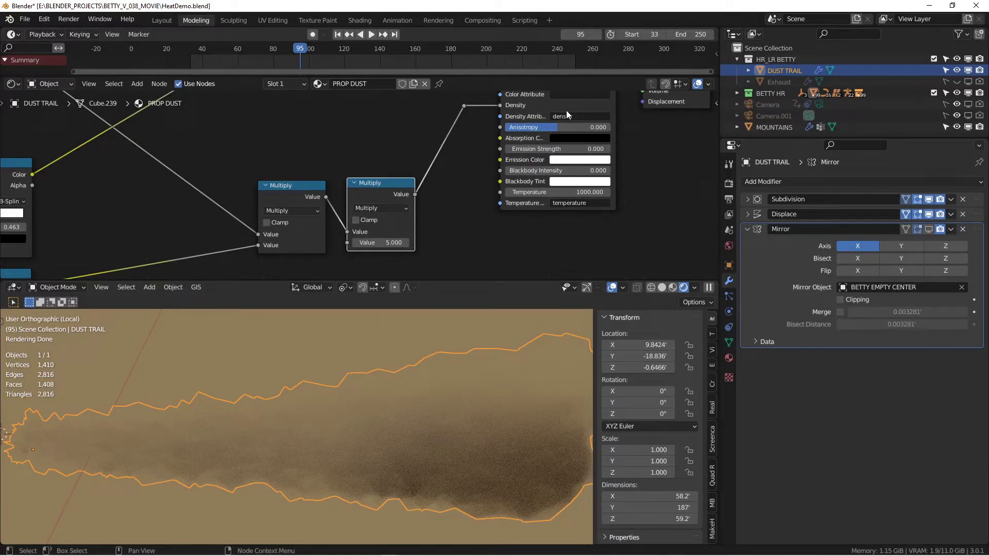
pyautogui.click(297, 190)
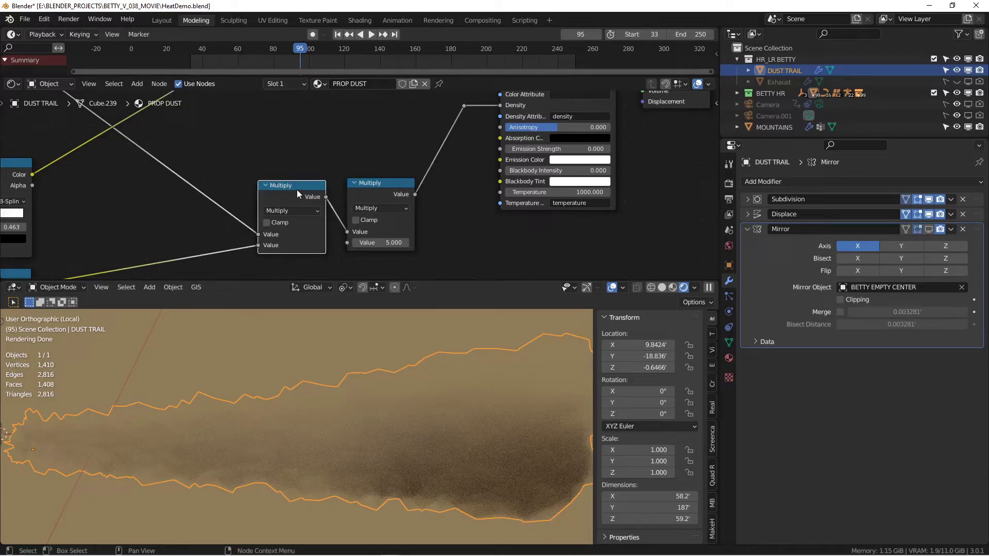
pyautogui.keyDown('ctrl'); pyautogui.keyDown('shift'); pyautogui.click(297, 190); pyautogui.keyUp('shift'); pyautogui.keyUp('ctrl')
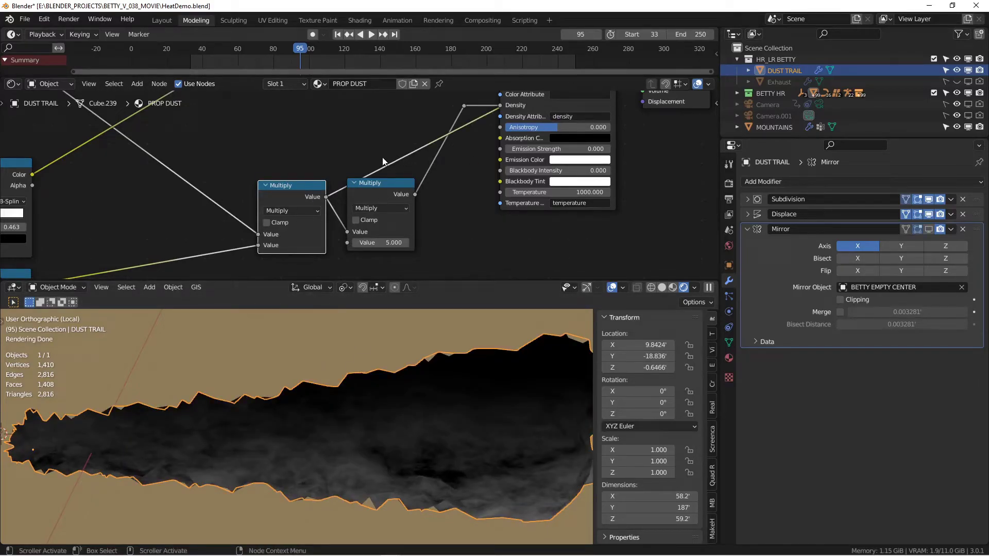
pyautogui.moveTo(327, 199); pyautogui.dragTo(465, 149)
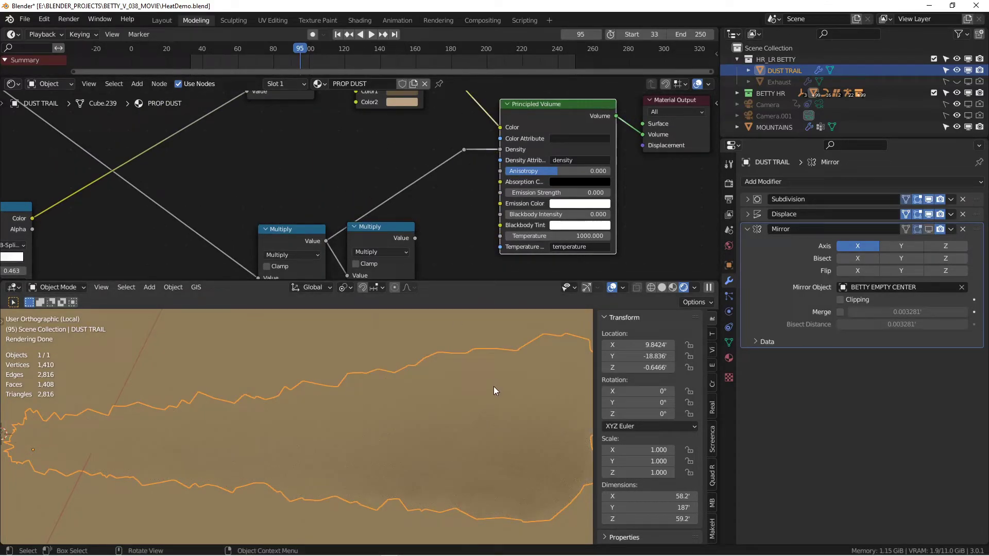
pyautogui.moveTo(416, 238); pyautogui.dragTo(462, 151)
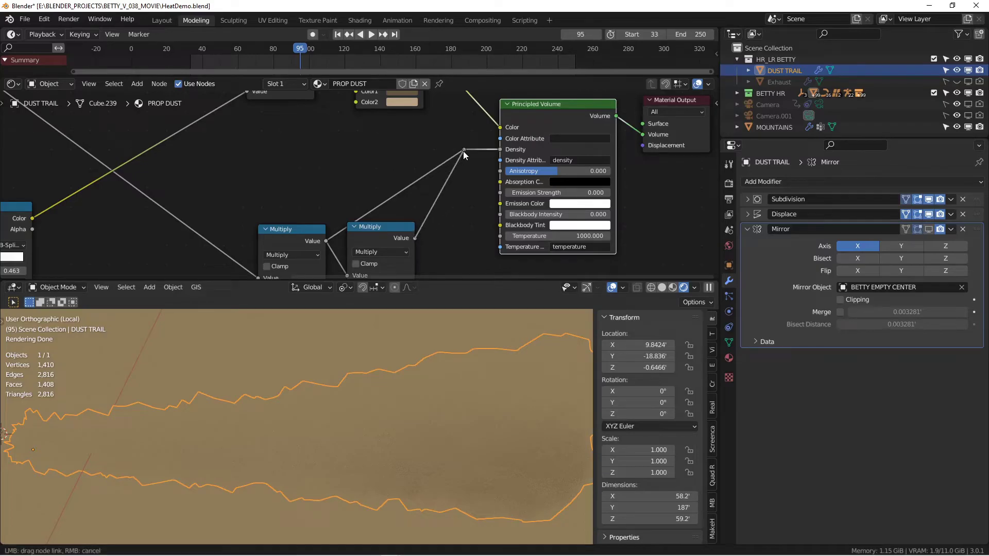
# - Set the value of the second Multiply node, which feeds the volume's Density, to 8
pyautogui.moveTo(400, 230); pyautogui.dragTo(421, 157, button='middle')
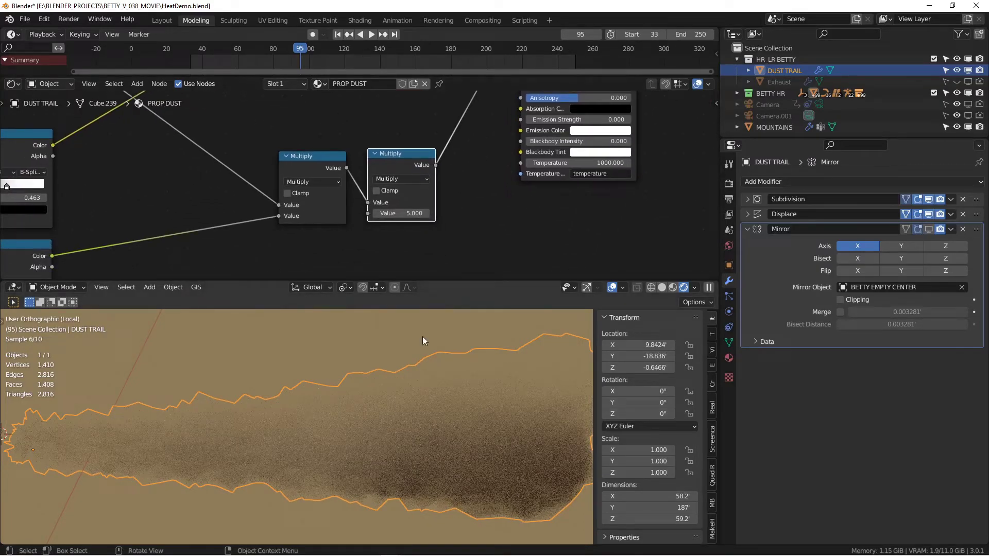
pyautogui.click(403, 214)
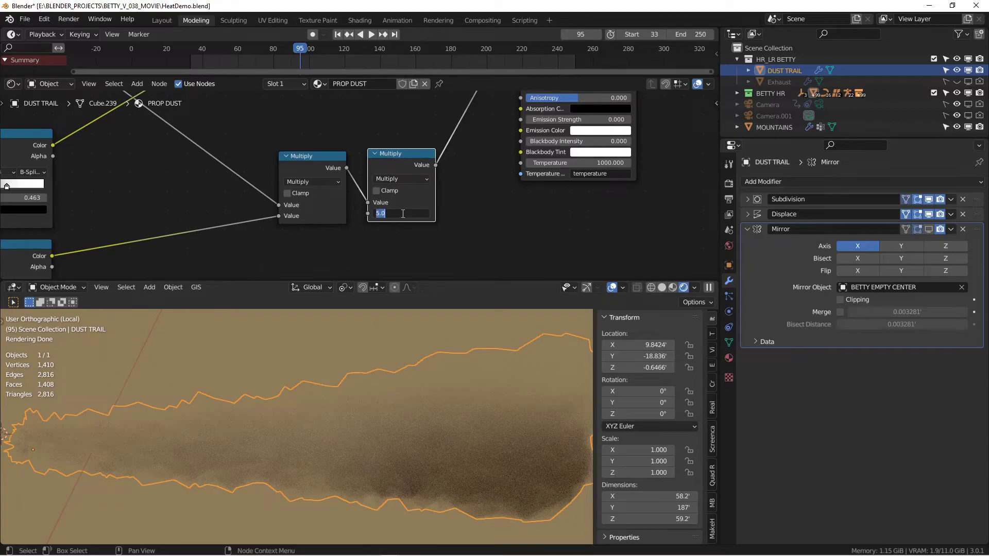
pyautogui.write('8')
pyautogui.press('Return')
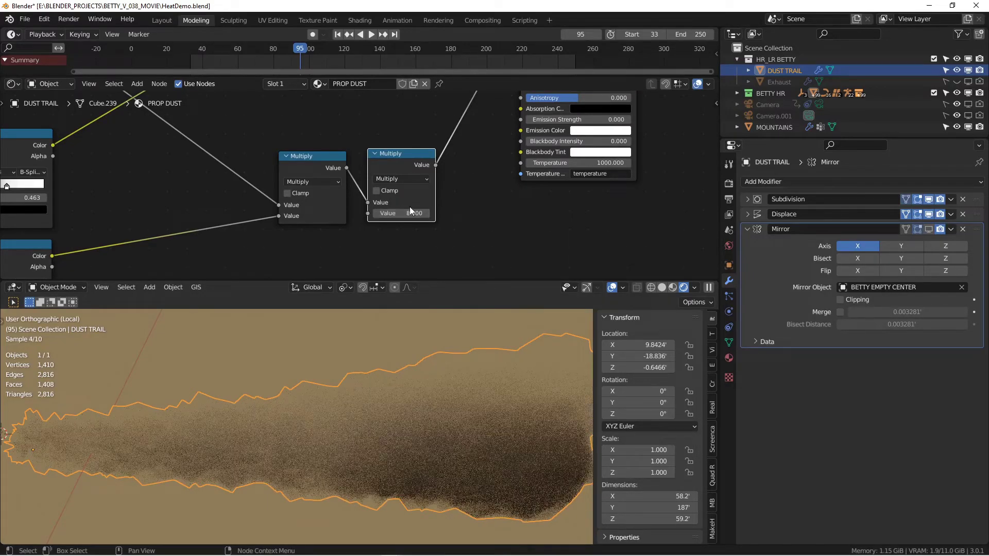